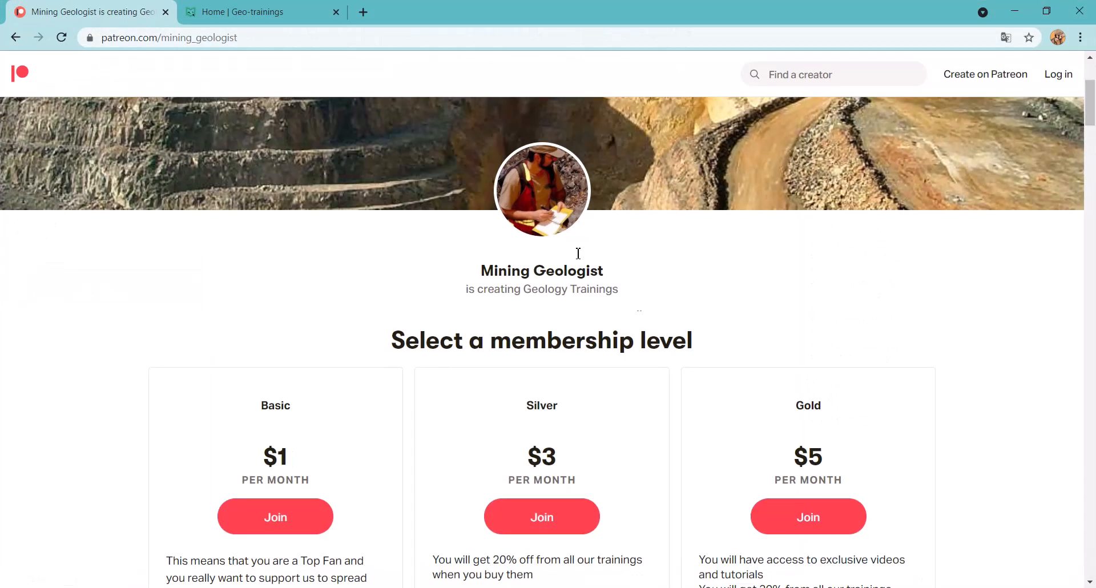
Look through the training courses listed on the geo-trainings.com home page
click(288, 7)
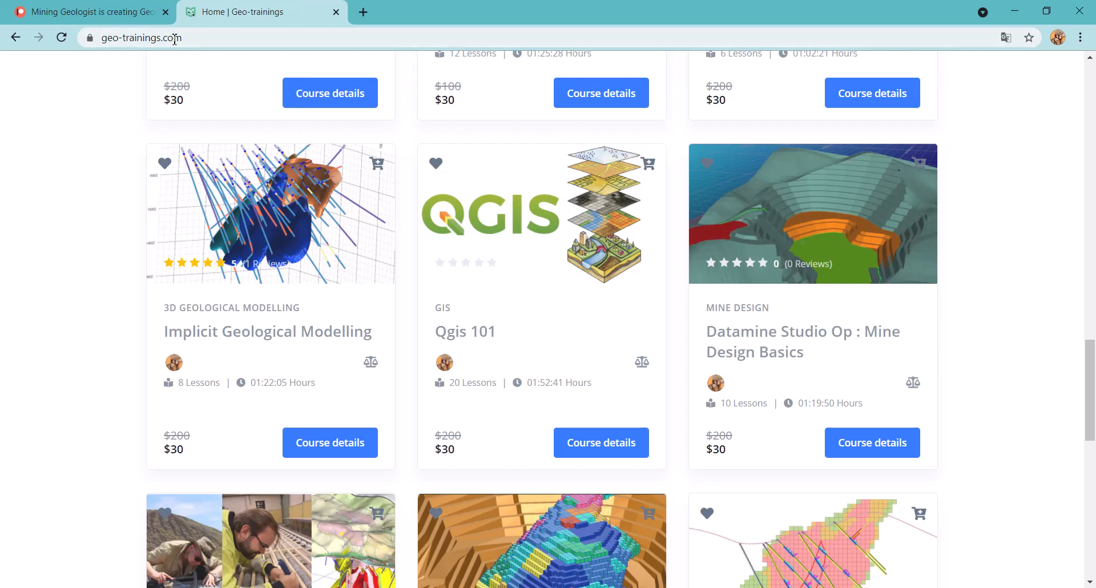
scroll(221, 253, down, 2)
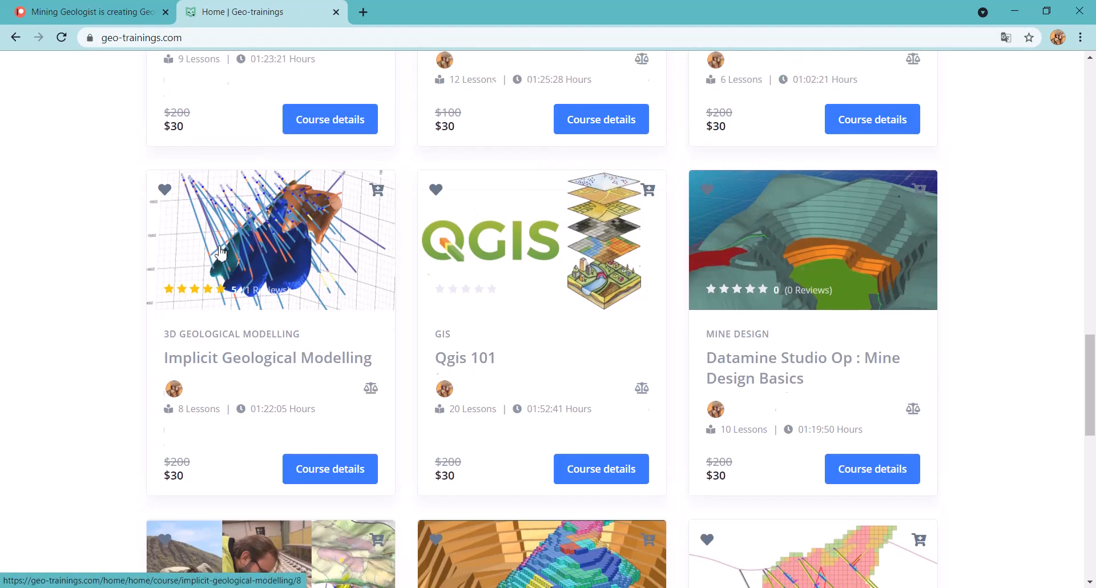
scroll(221, 253, down, 5)
scroll(221, 253, up, 6)
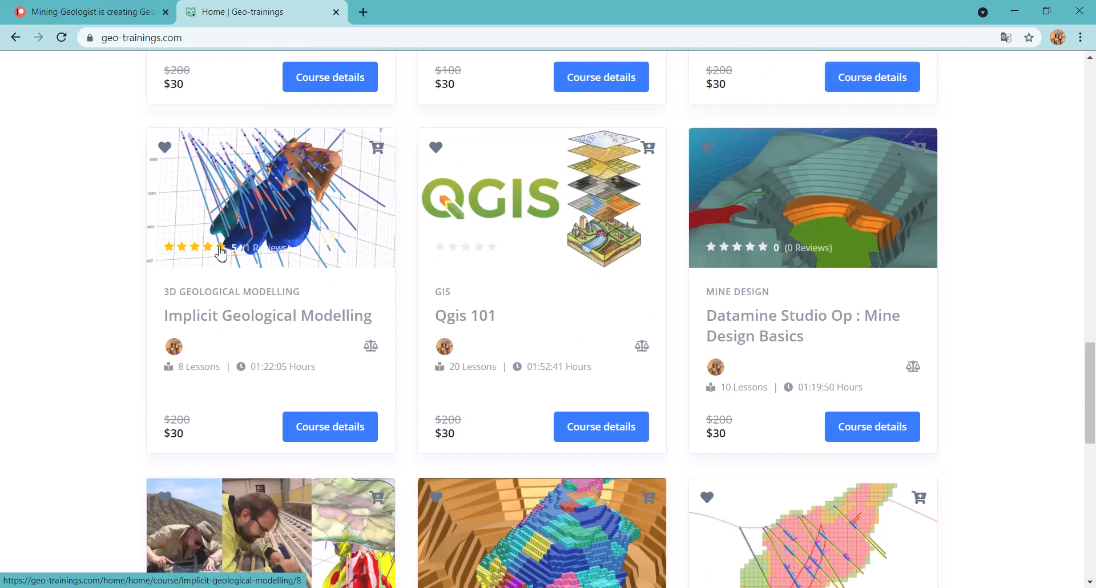
scroll(221, 253, down, 2)
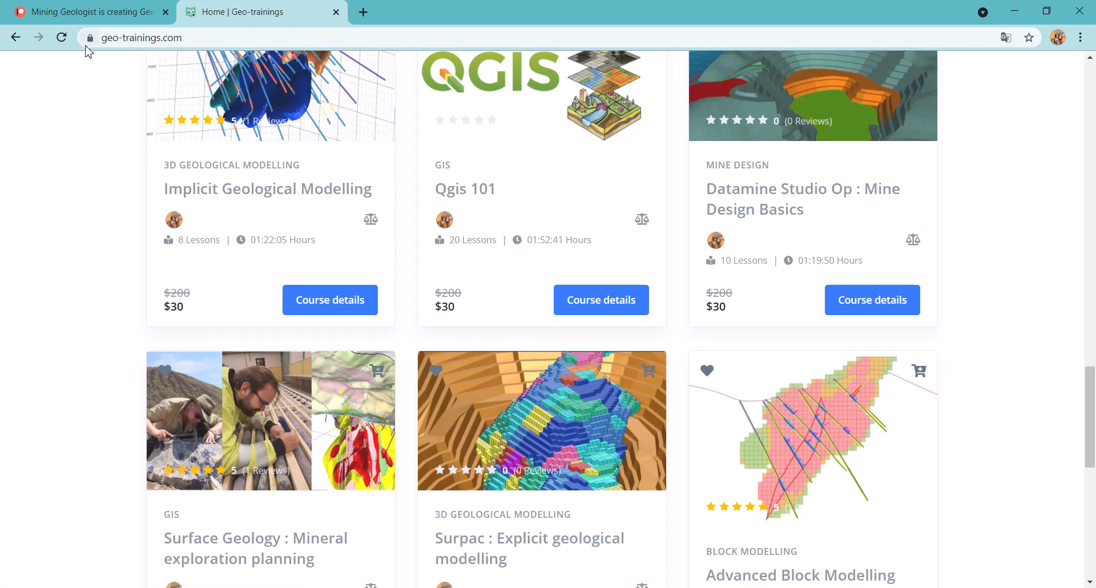
Review the Mining Geologist membership levels on Patreon and switch to QGIS
click(100, 9)
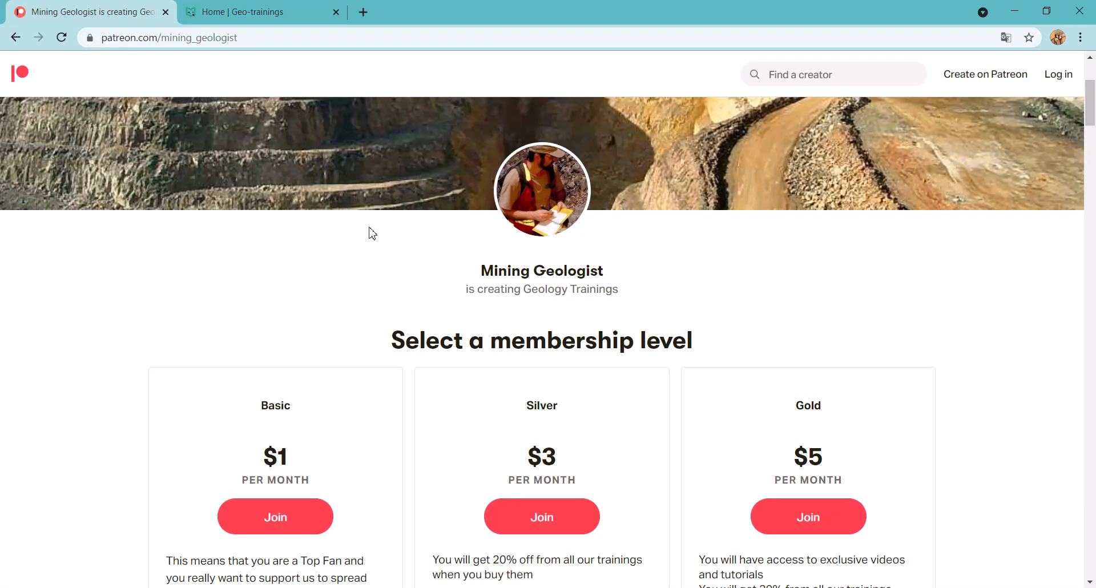
scroll(320, 319, down, 1)
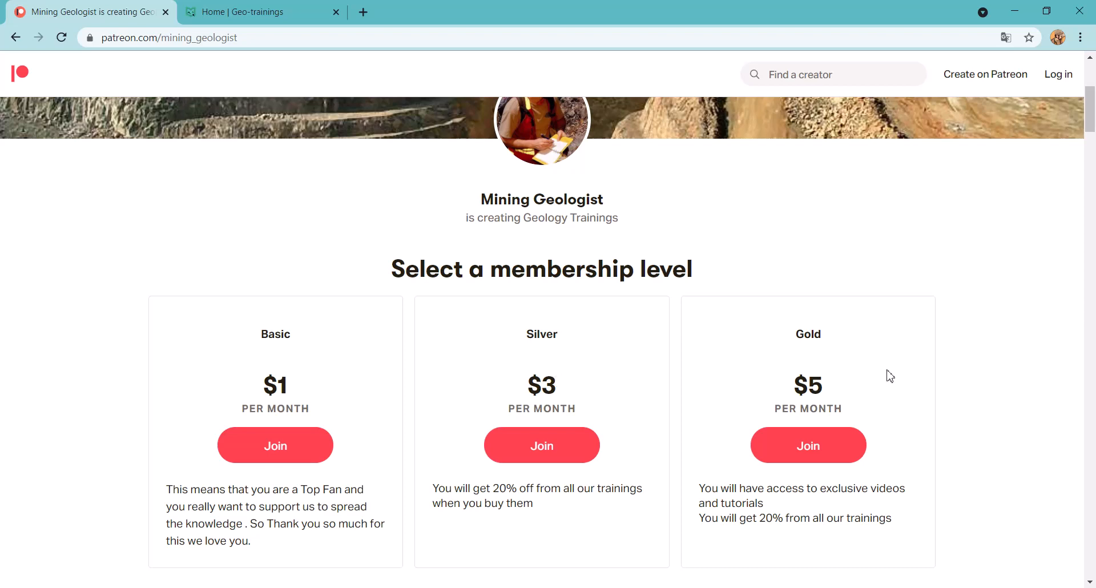
click(1015, 11)
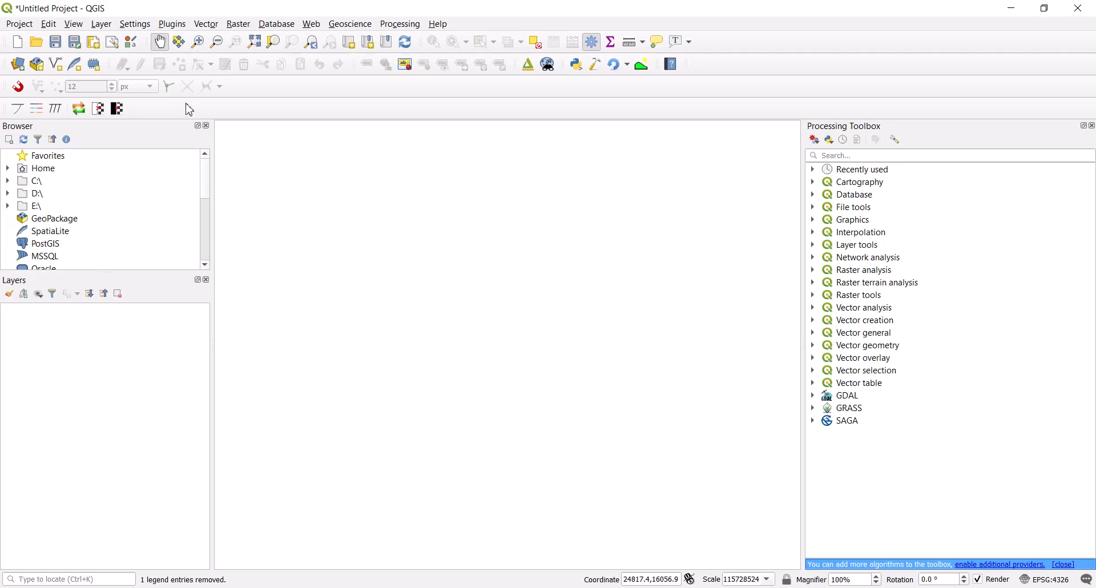
Load blockmodel.csv from the Qgis Training folder as the source file for a new delimited text layer
click(101, 25)
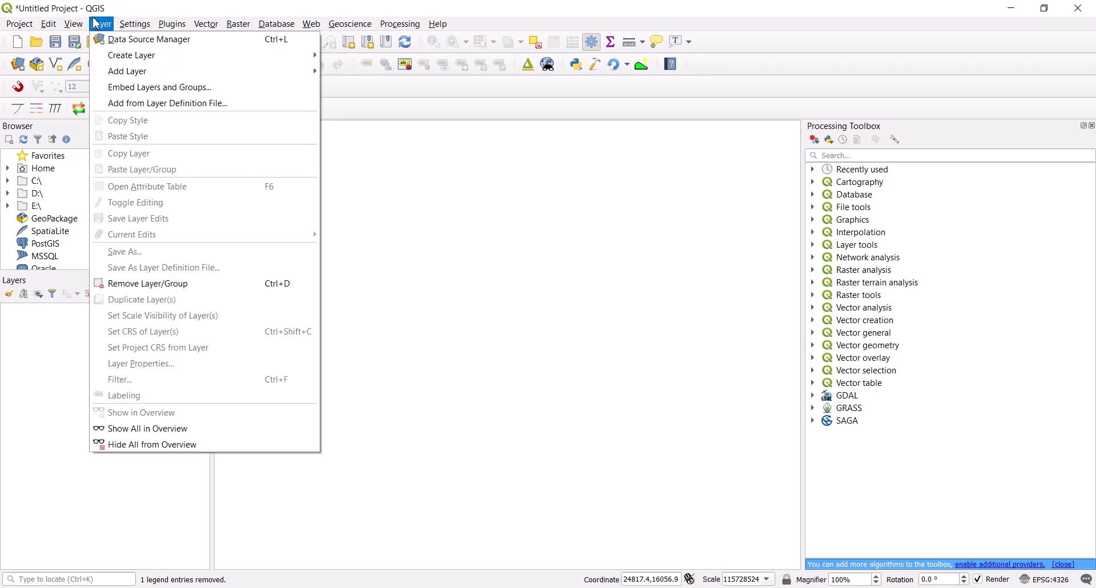
mouse_move(113, 75)
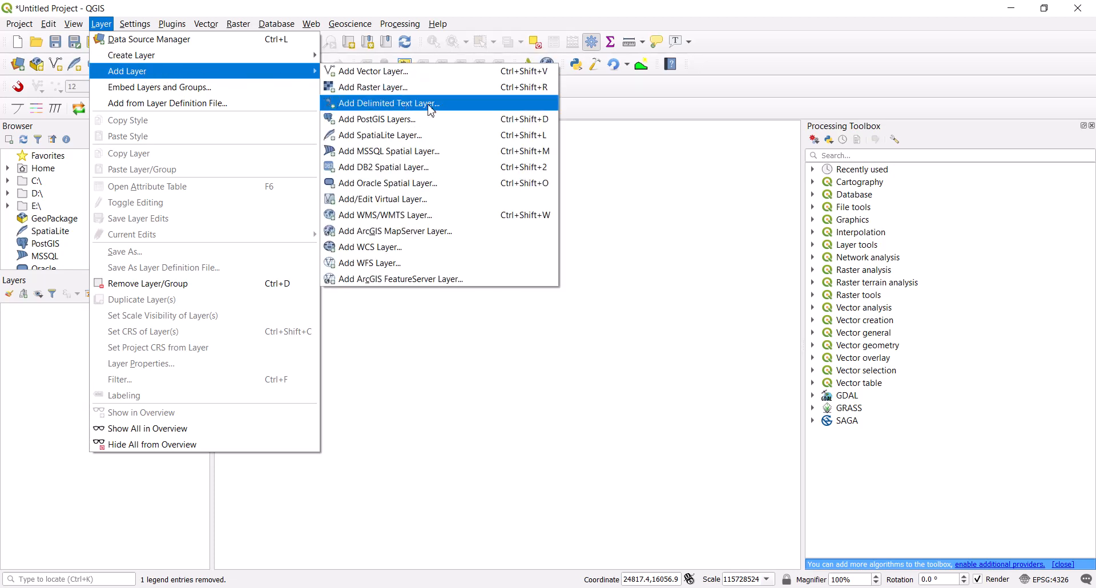
click(375, 108)
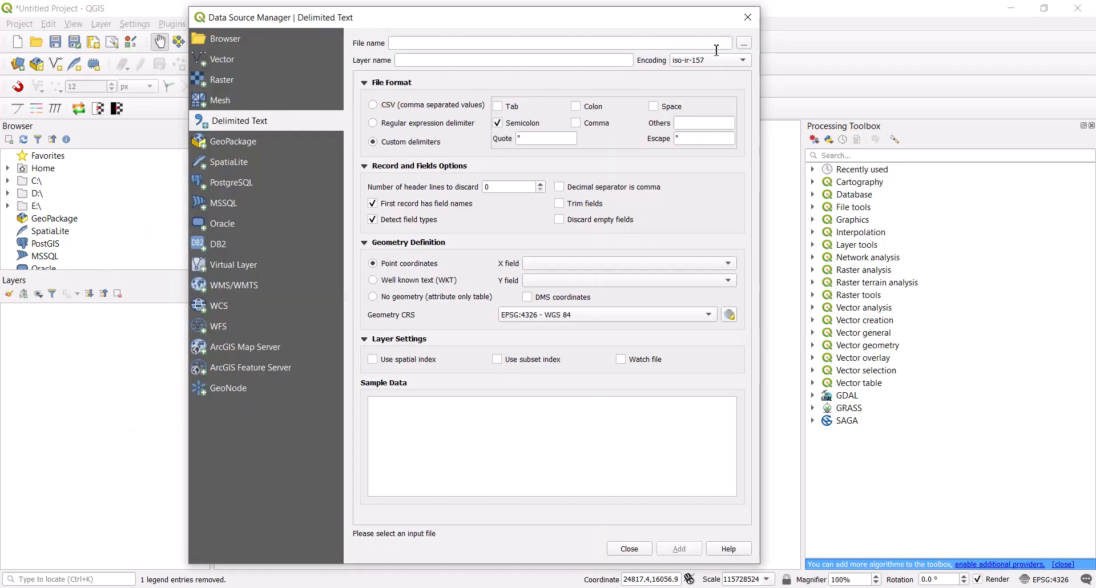
click(745, 45)
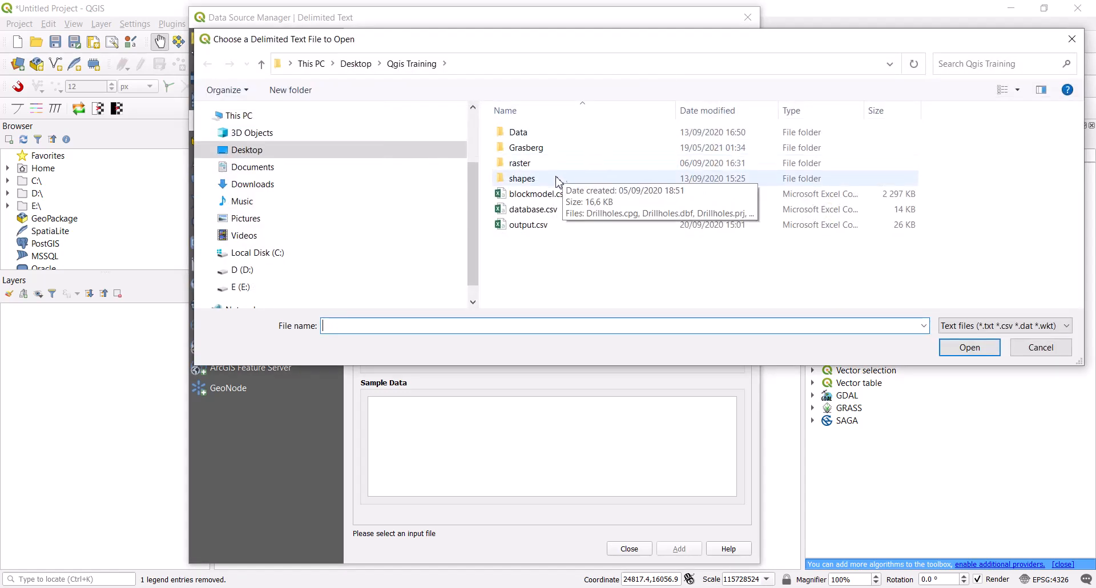
click(539, 195)
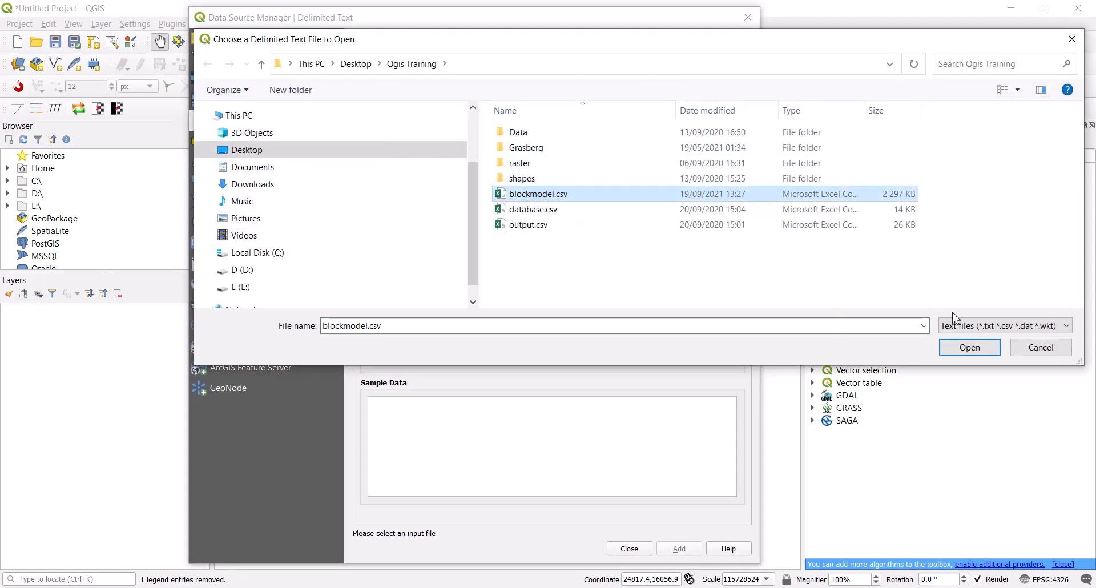
click(969, 349)
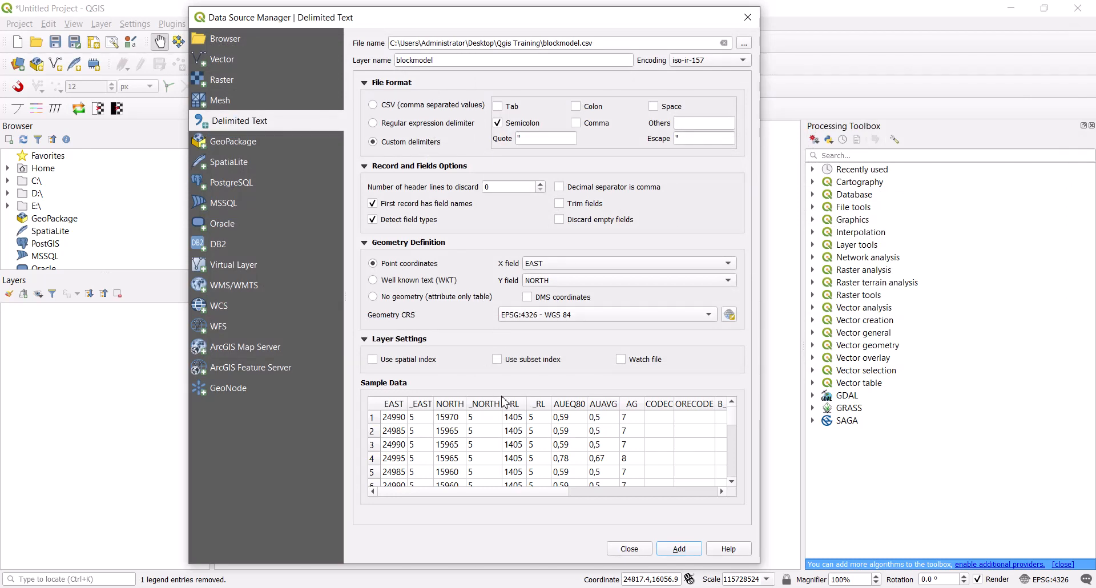
Add the blockmodel point layer to the map with semicolon as the delimiter and finish importing
click(496, 122)
click(674, 553)
click(630, 548)
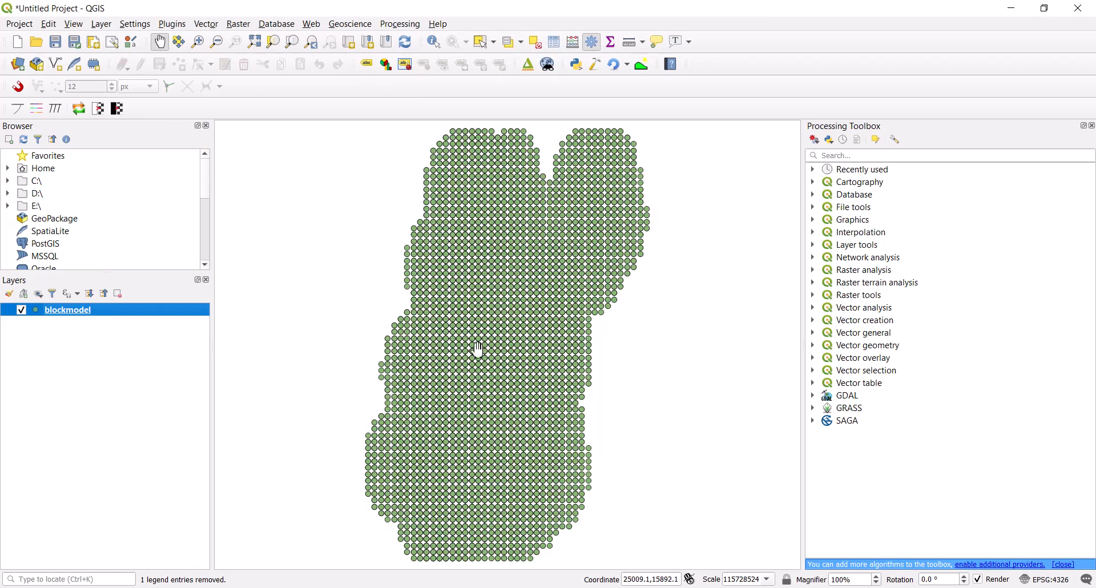
Examine the block records and fields in the blockmodel layer's attribute table, then close it
mouse_move(479, 406)
mouse_down()
mouse_move(488, 392)
mouse_move(485, 403)
mouse_move(498, 401)
mouse_up()
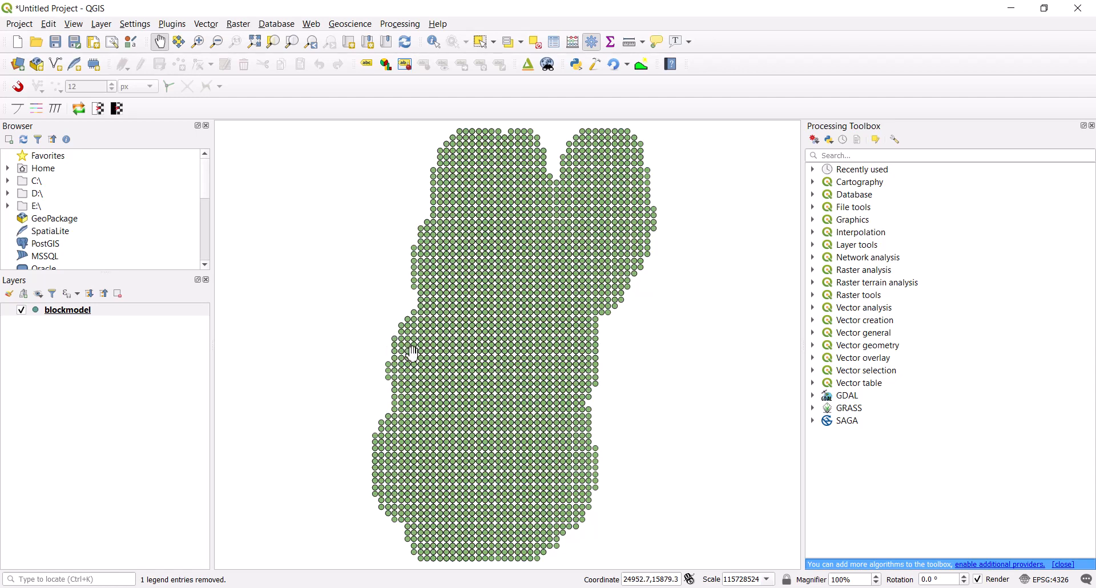
click(74, 313)
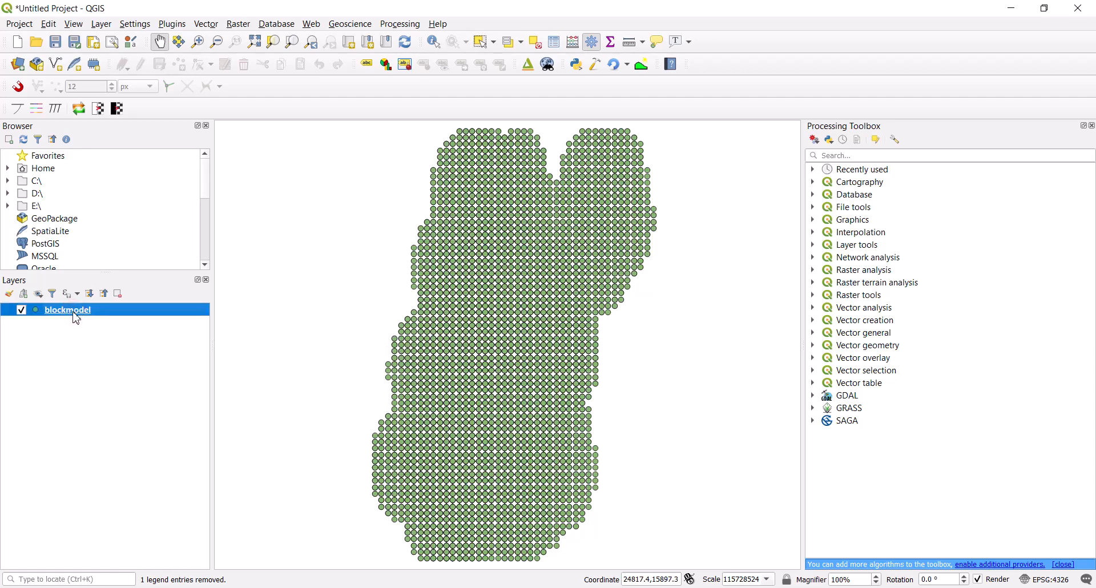
right_click(74, 313)
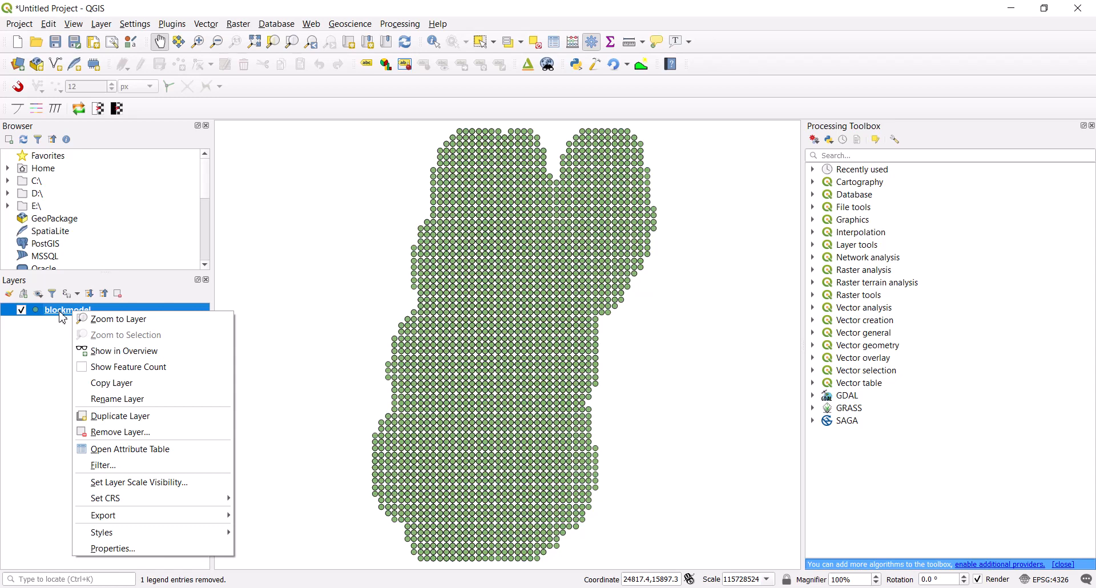
click(127, 451)
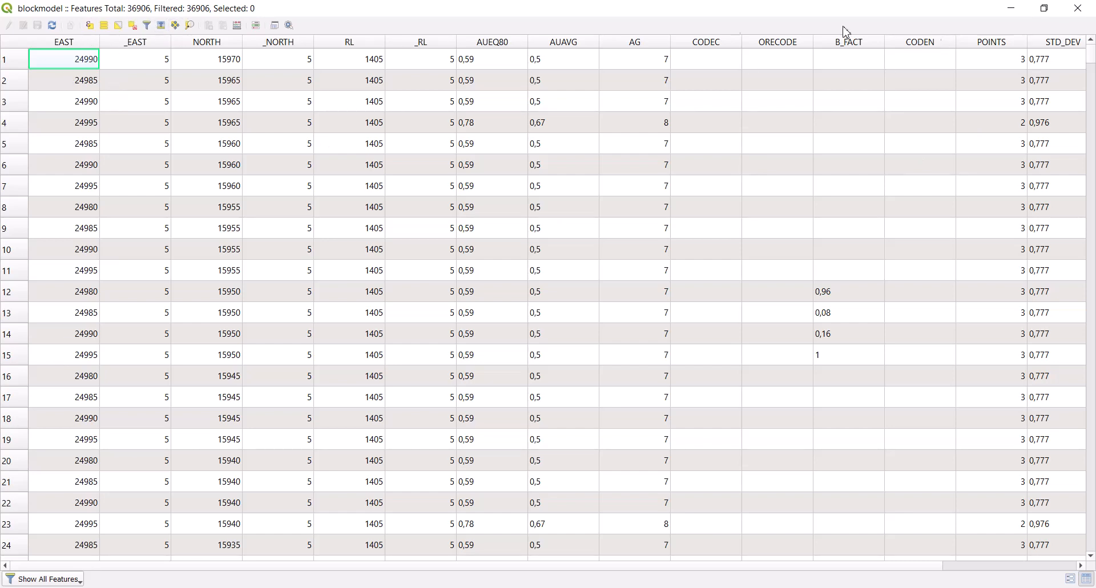
click(1077, 8)
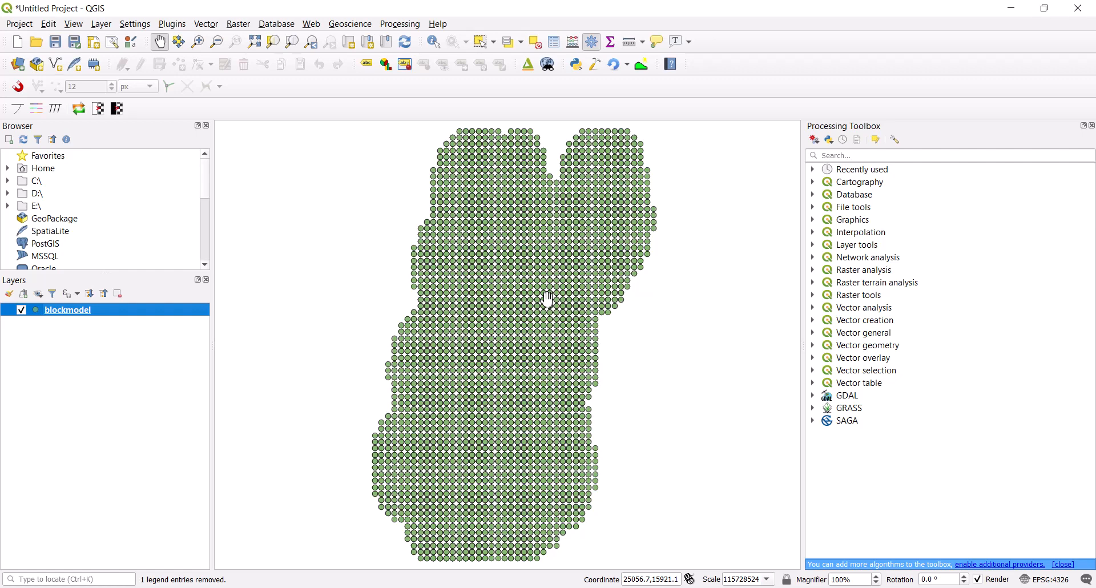
Open the plugin manager
click(173, 24)
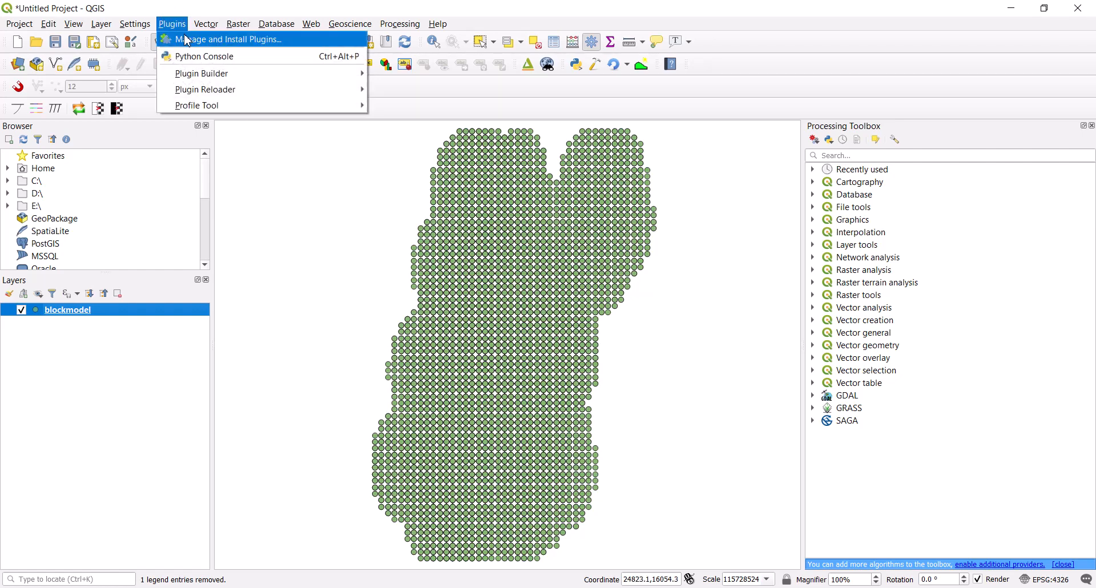
click(241, 40)
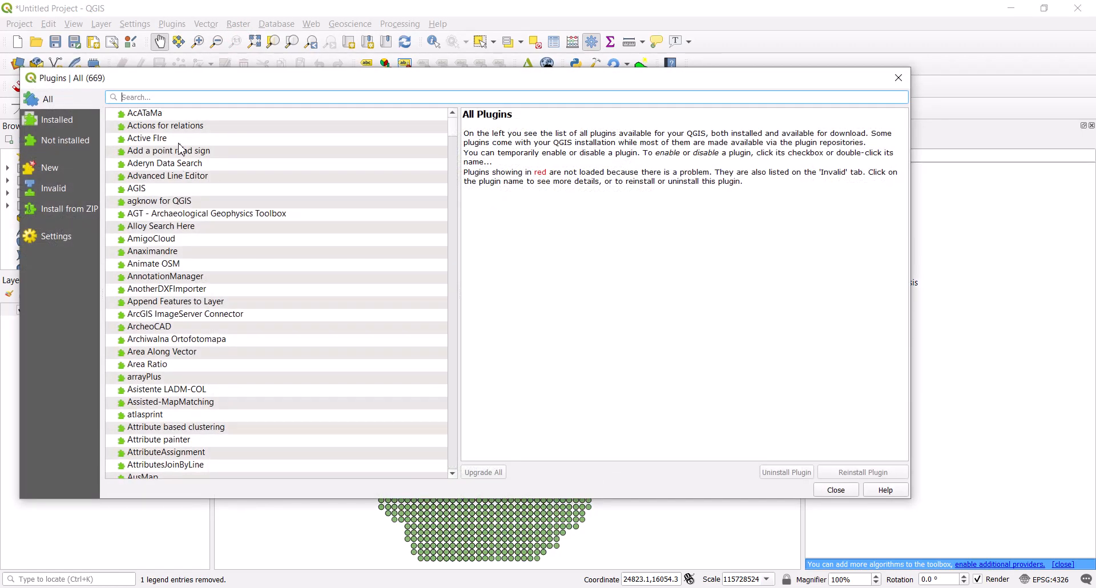
text(q)
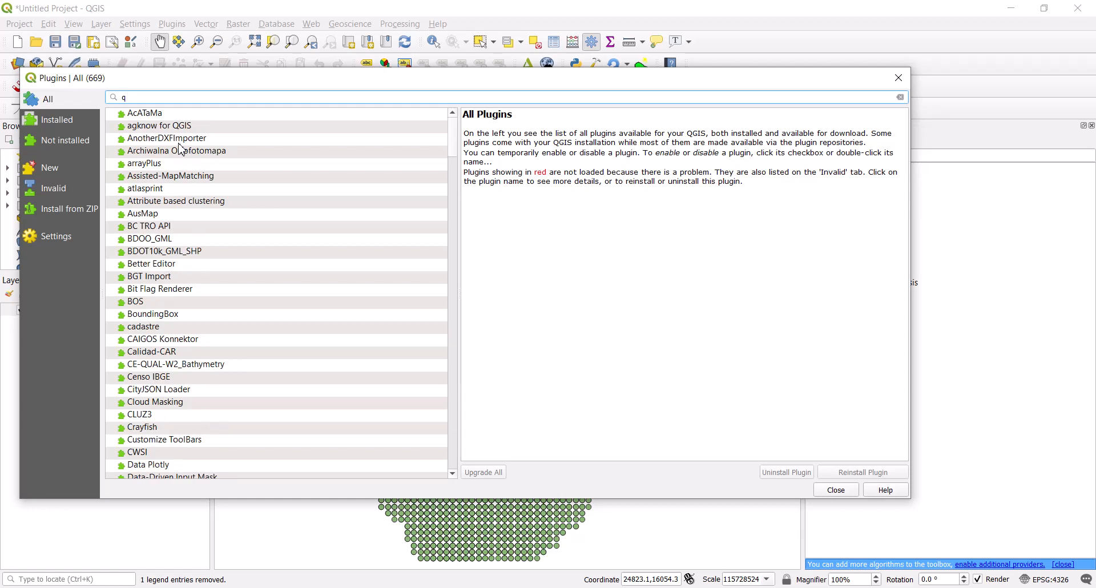
text(gs)
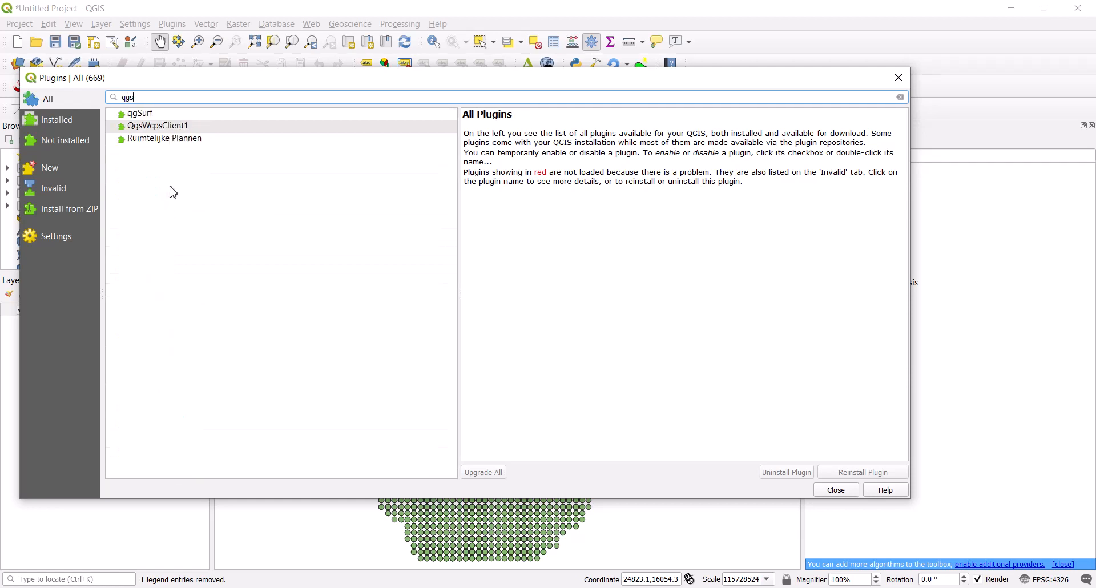
key(BackSpace)
key(BackSpace)
key(BackSpace)
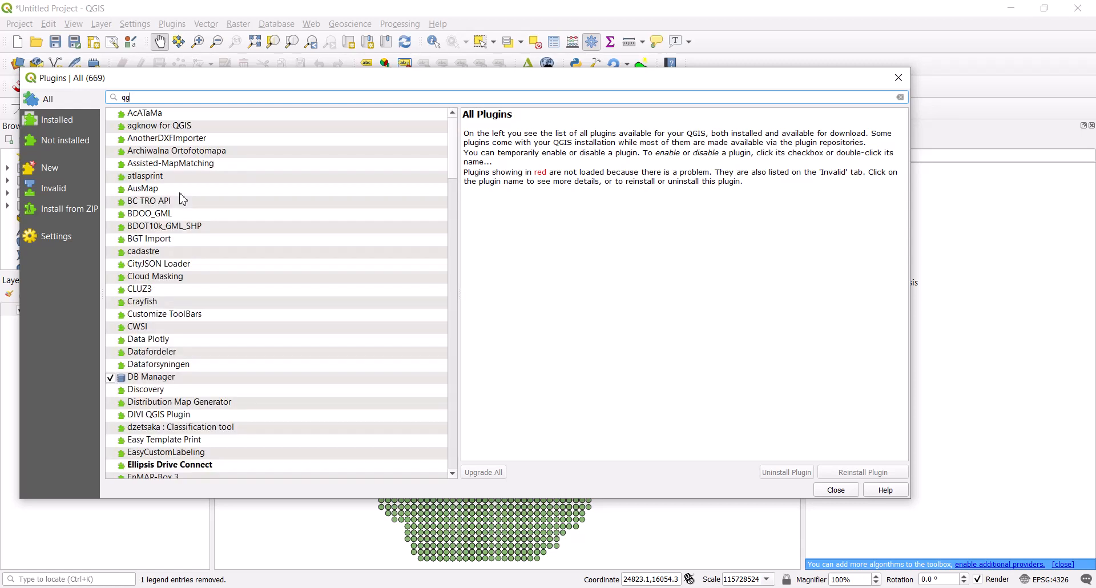
Check the details of the Qgis2threejs plugin among the installed plugins
click(56, 122)
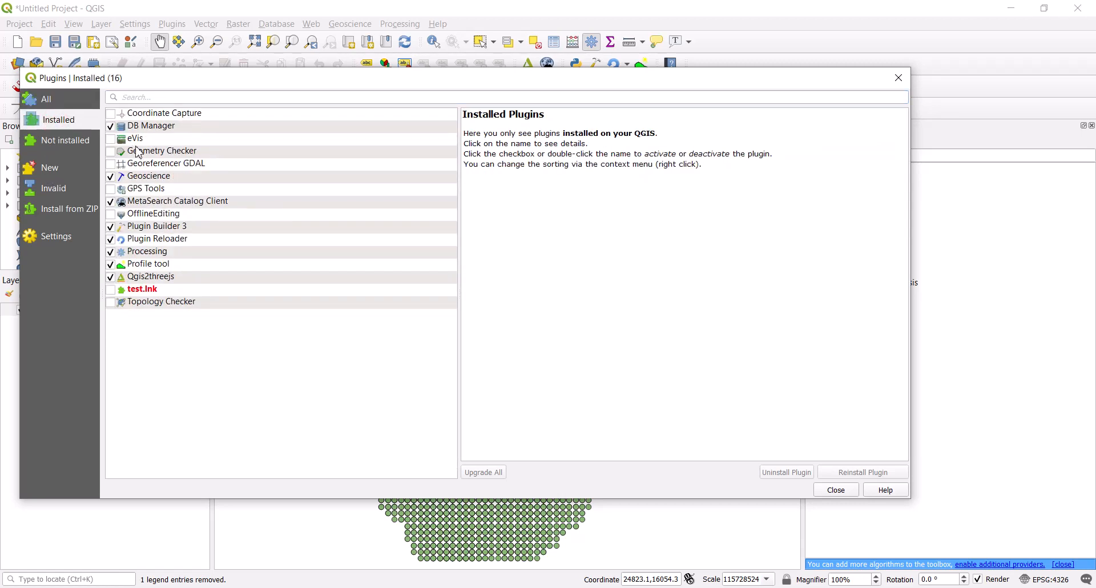
click(136, 279)
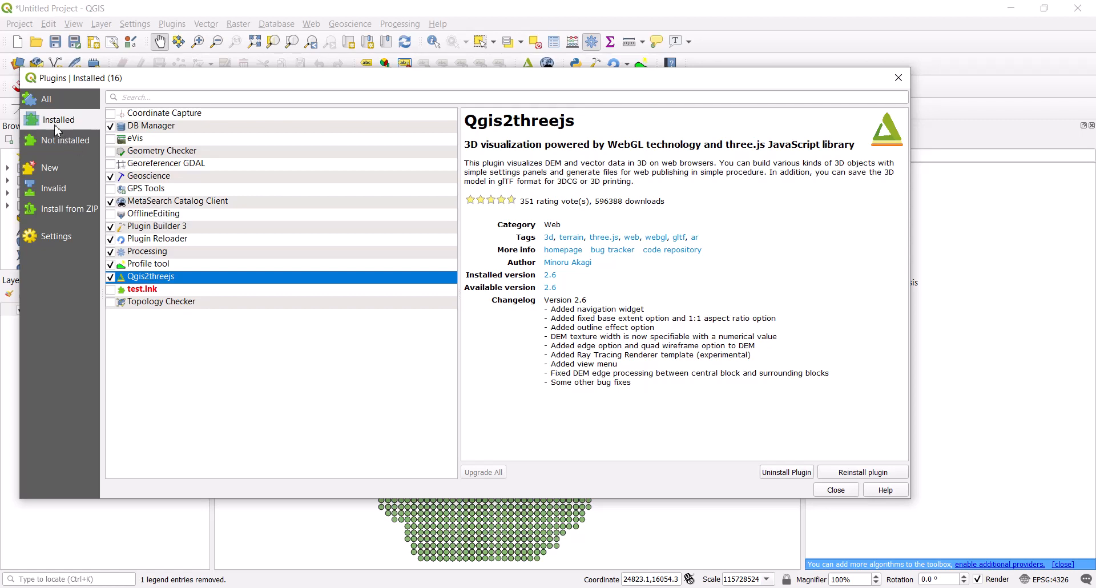
Search all plugins for "qgis2", select Qgis2threejs in the results, and close the plugin manager
click(51, 99)
click(126, 98)
text(q)
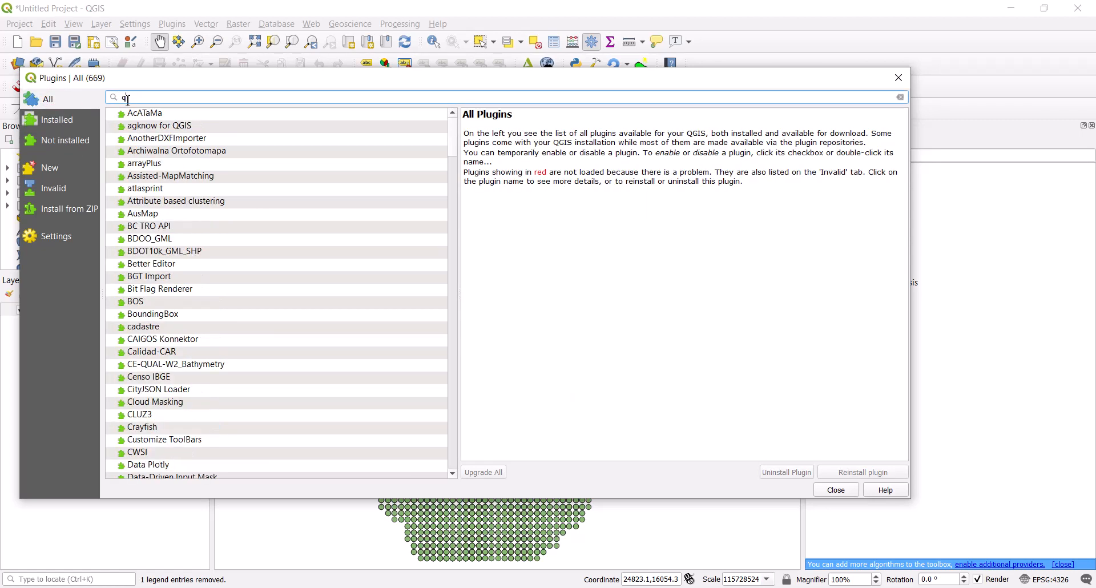
text(gis2)
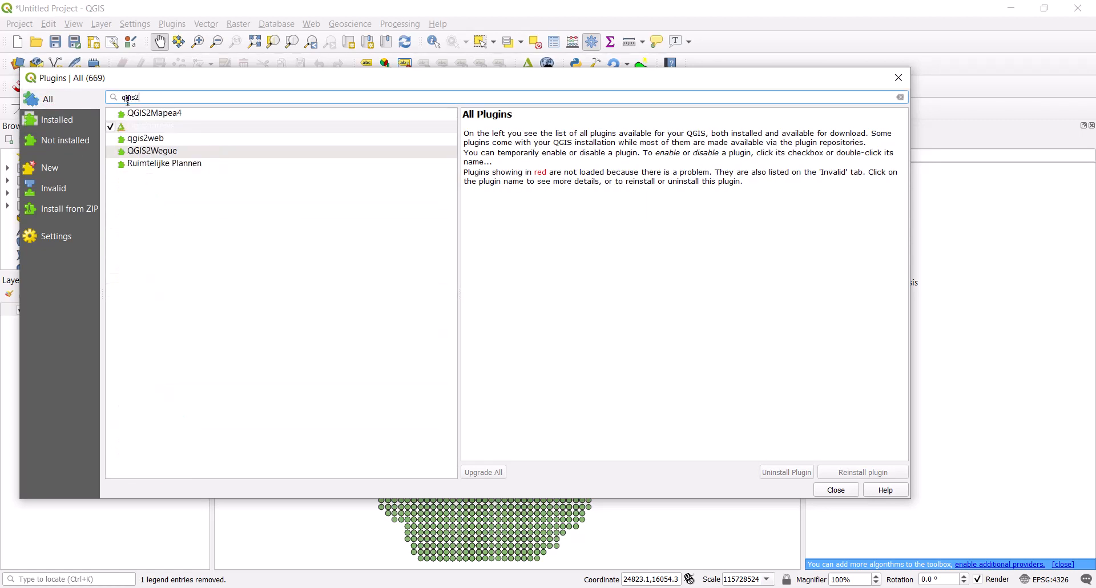
click(138, 126)
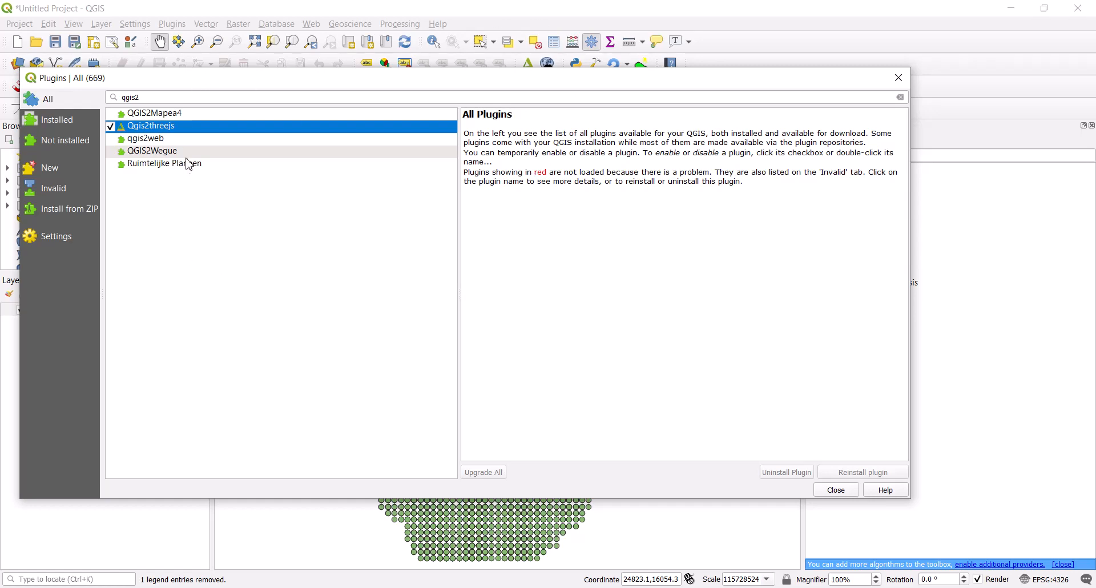
click(833, 492)
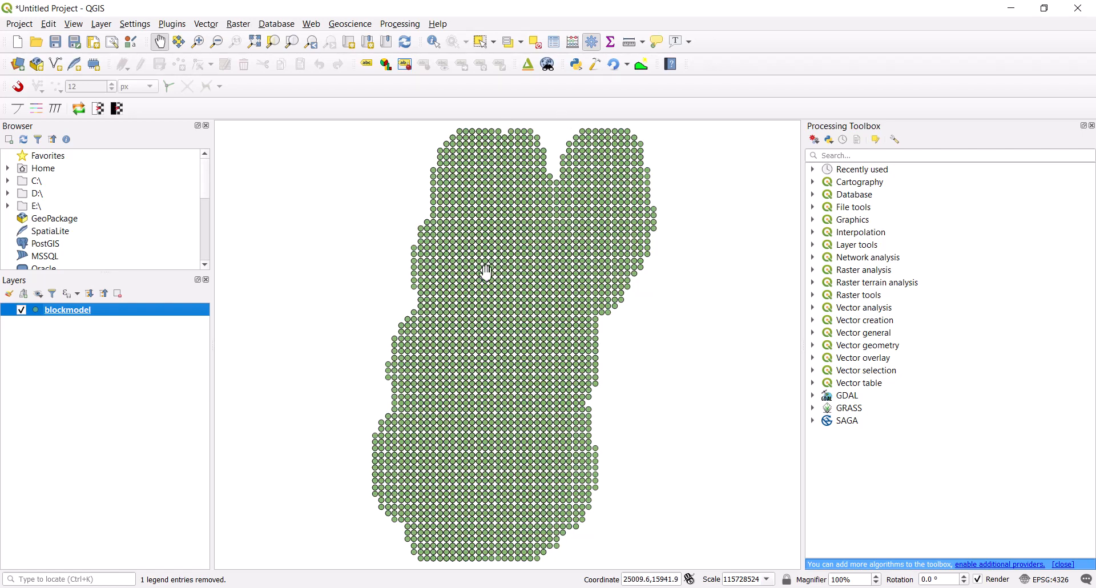
mouse_move(504, 309)
mouse_down()
mouse_move(518, 310)
mouse_move(505, 306)
mouse_up()
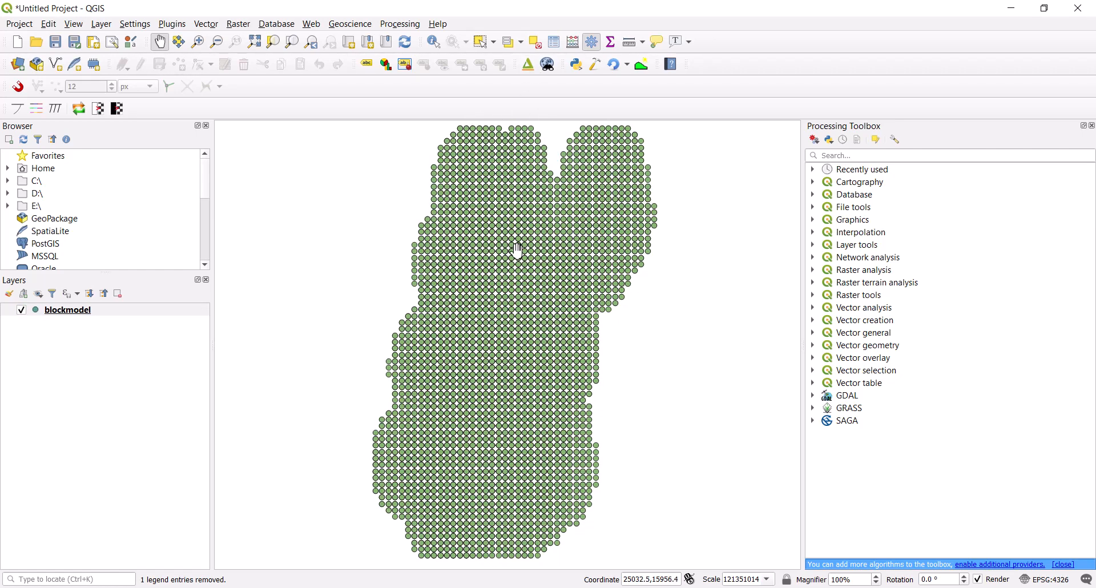
drag(517, 347, 521, 341)
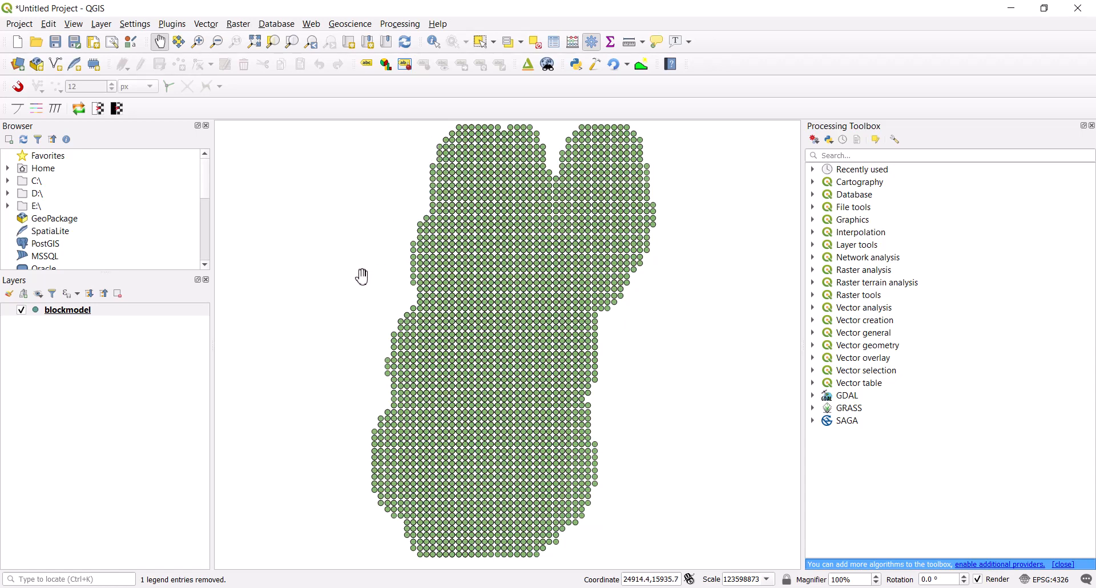
Open the symbology properties of the blockmodel layer and widen the dialog
click(87, 315)
right_click(79, 315)
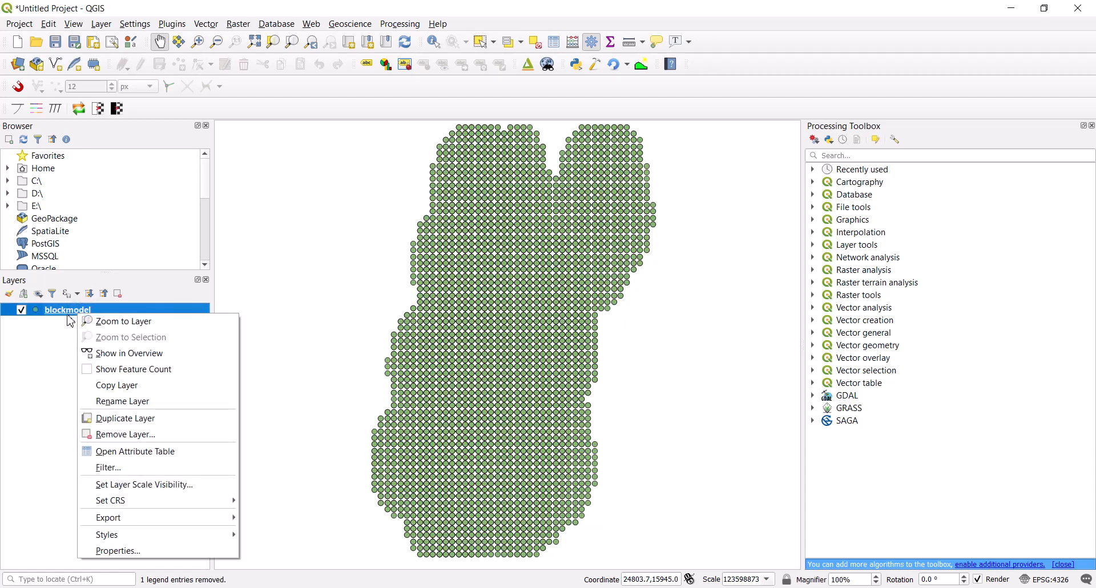
click(120, 551)
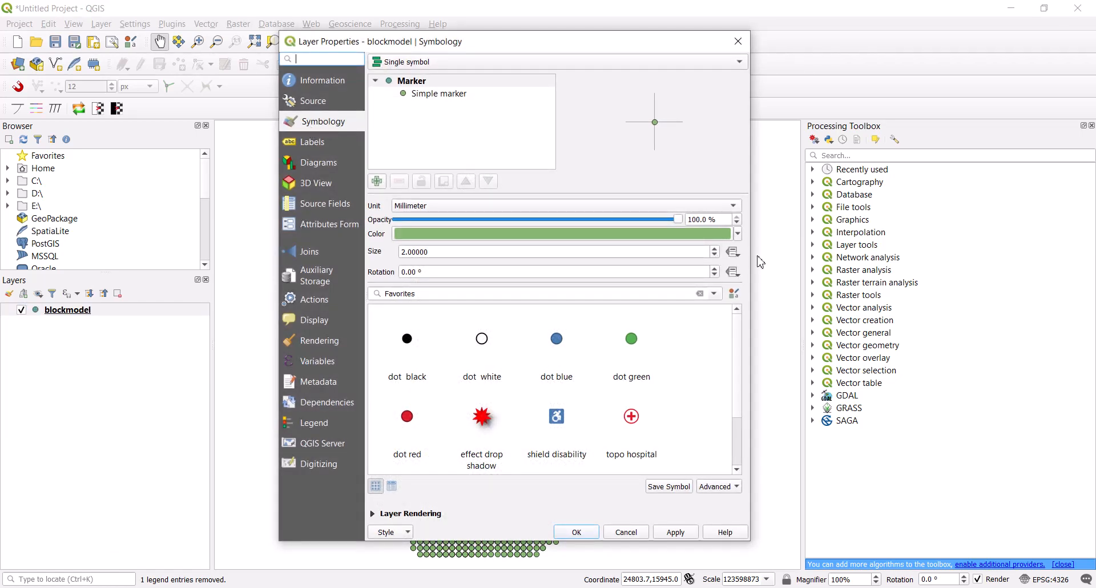
drag(754, 255, 973, 254)
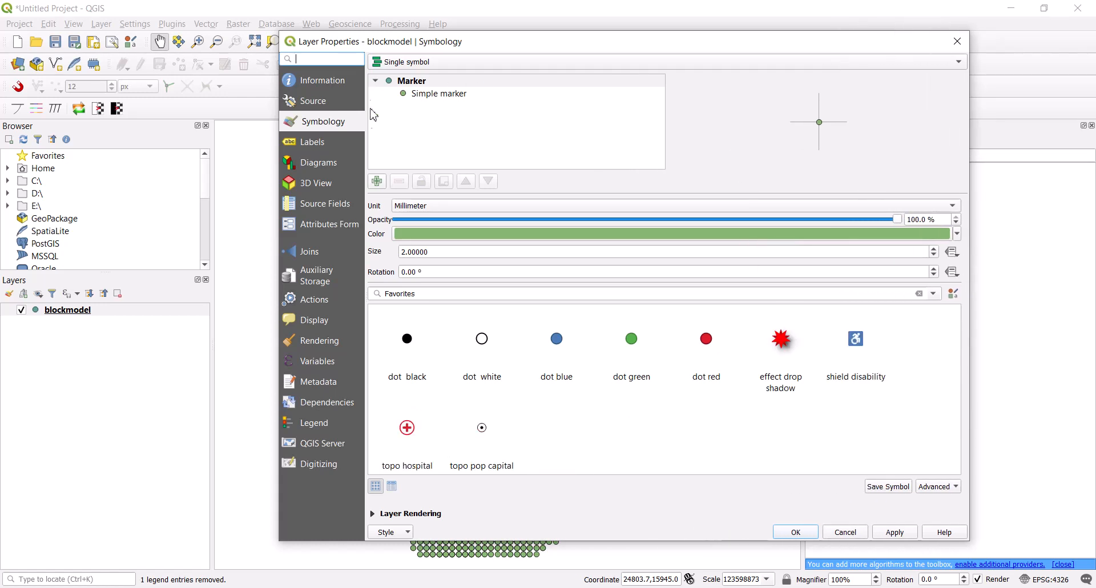
mouse_move(480, 51)
mouse_down()
mouse_move(487, 61)
mouse_move(473, 52)
mouse_up()
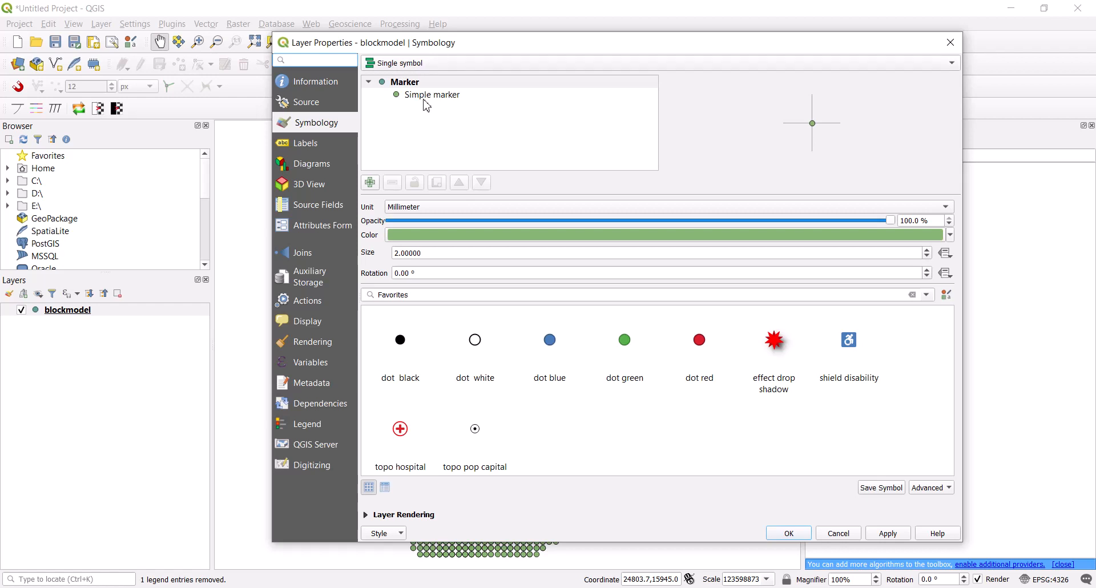
Switch the layer's symbology to Graduated, based on the AG column
click(447, 64)
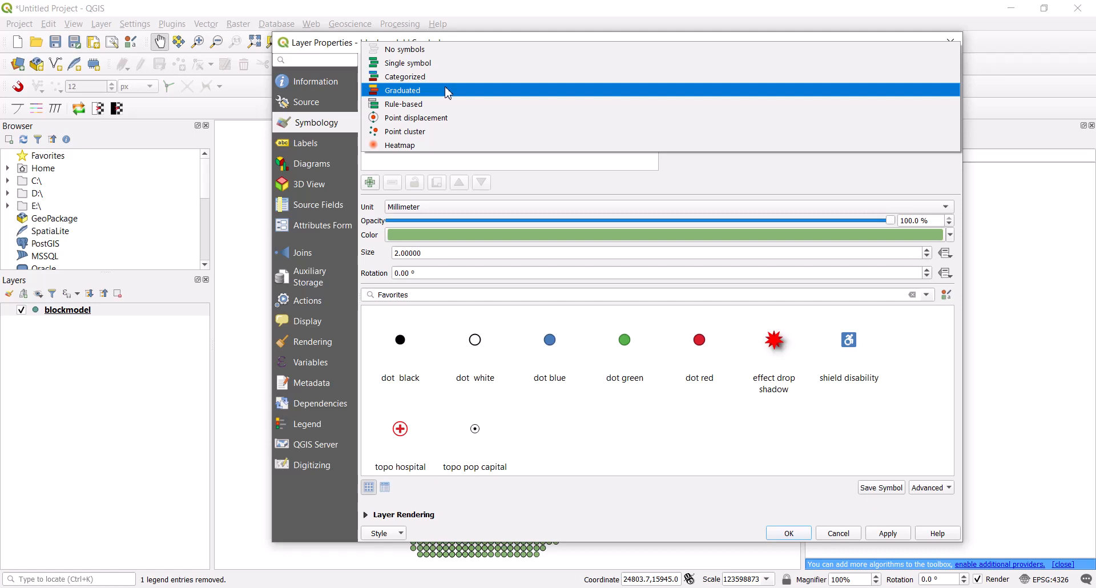
click(449, 92)
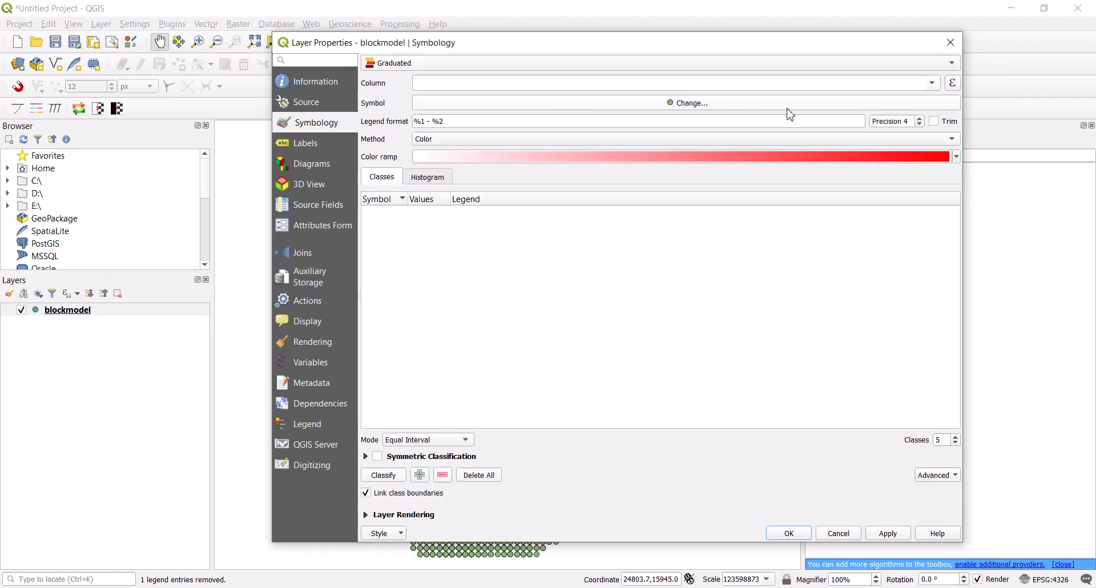
click(933, 85)
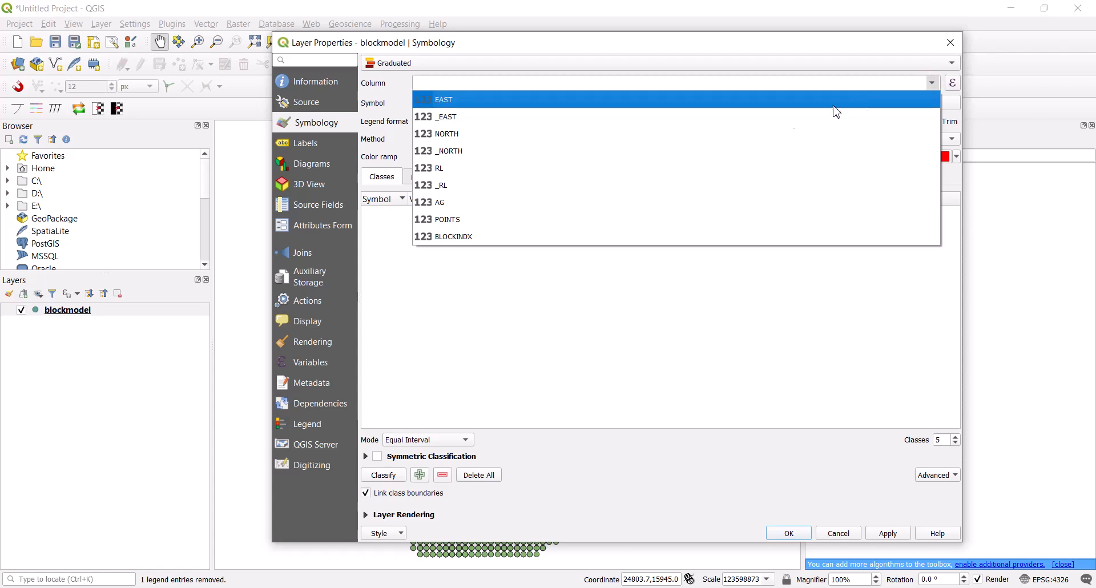
click(457, 202)
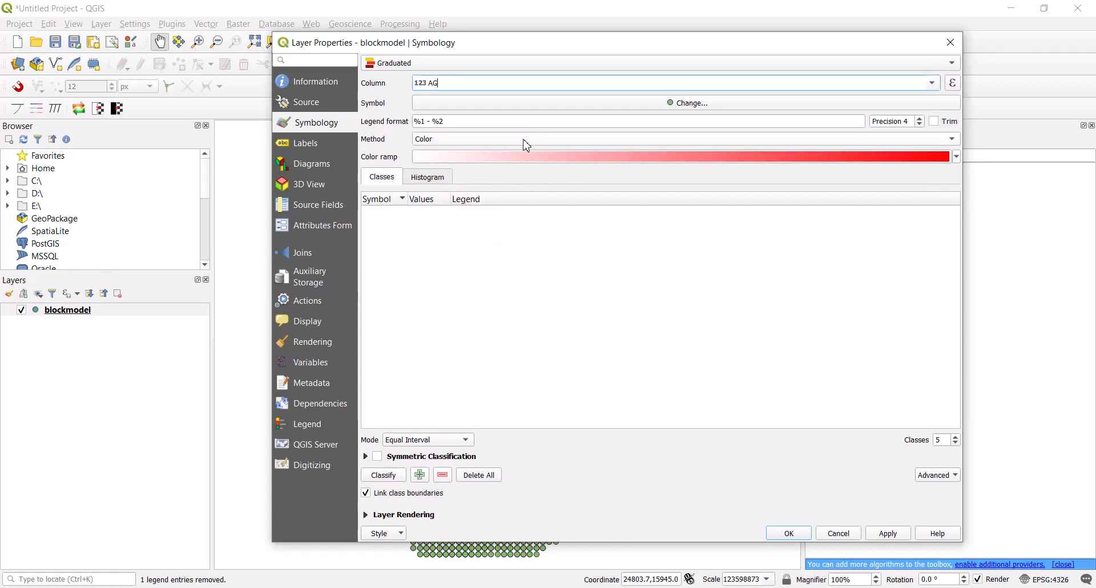
Choose the Spectral color ramp and classify the AG values into five equal-interval classes
click(956, 157)
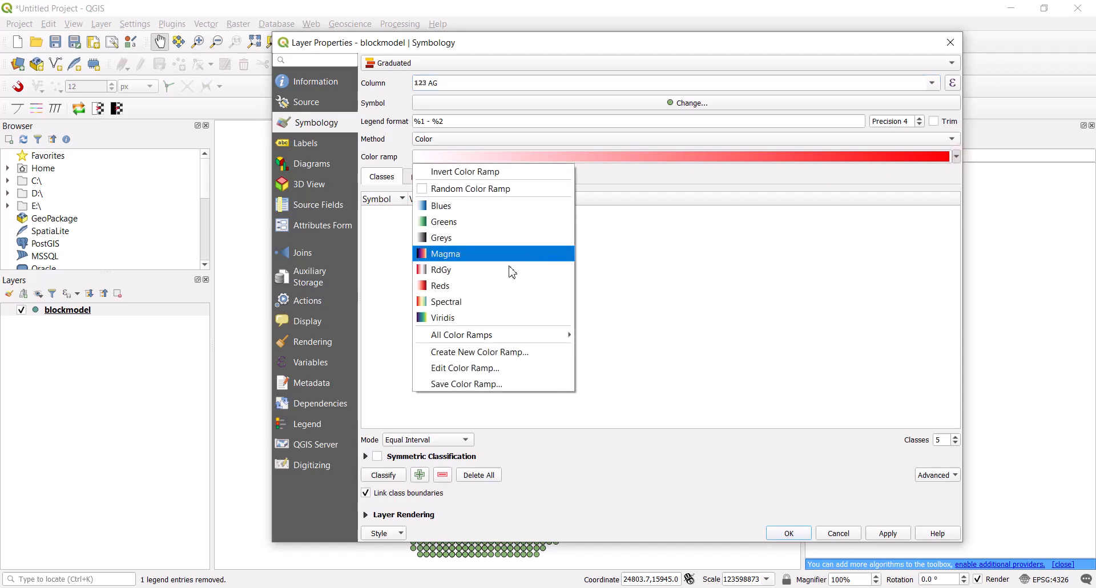
click(464, 302)
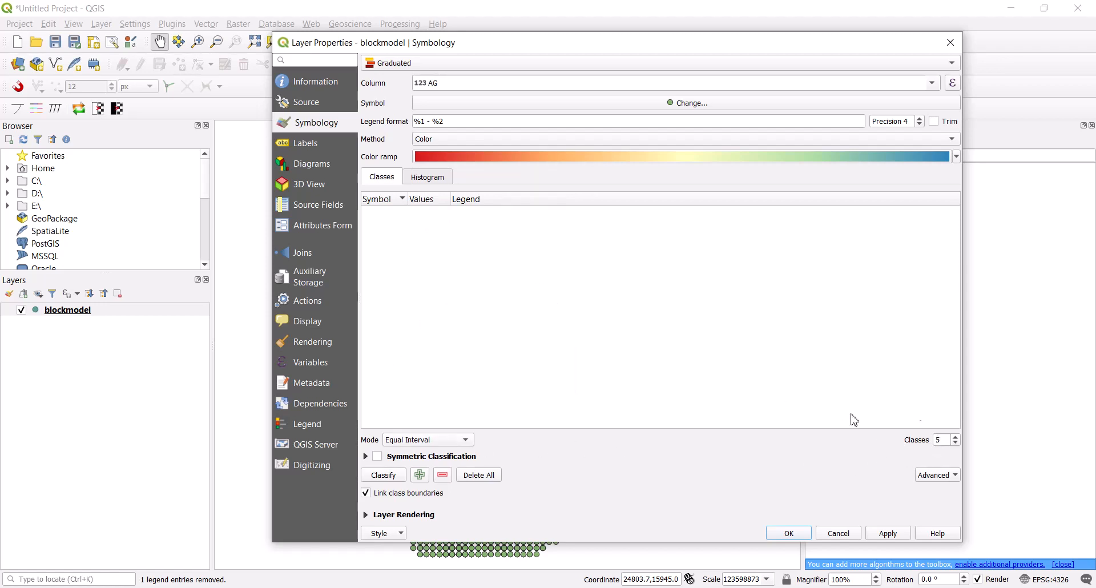
click(383, 476)
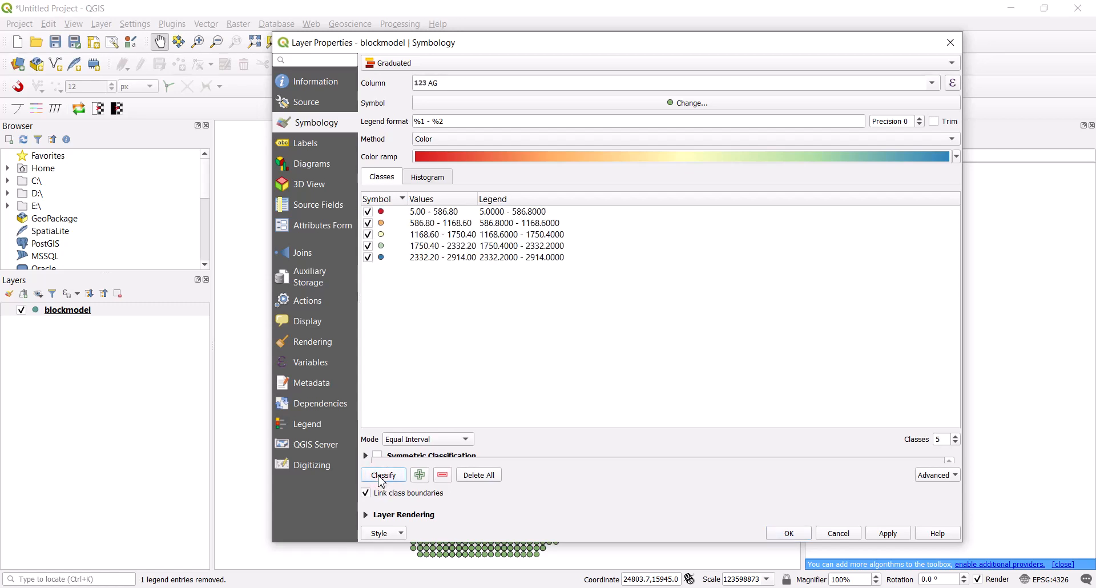
Set the upper bound of the first class to 20 and of the second class to 50
double_click(419, 216)
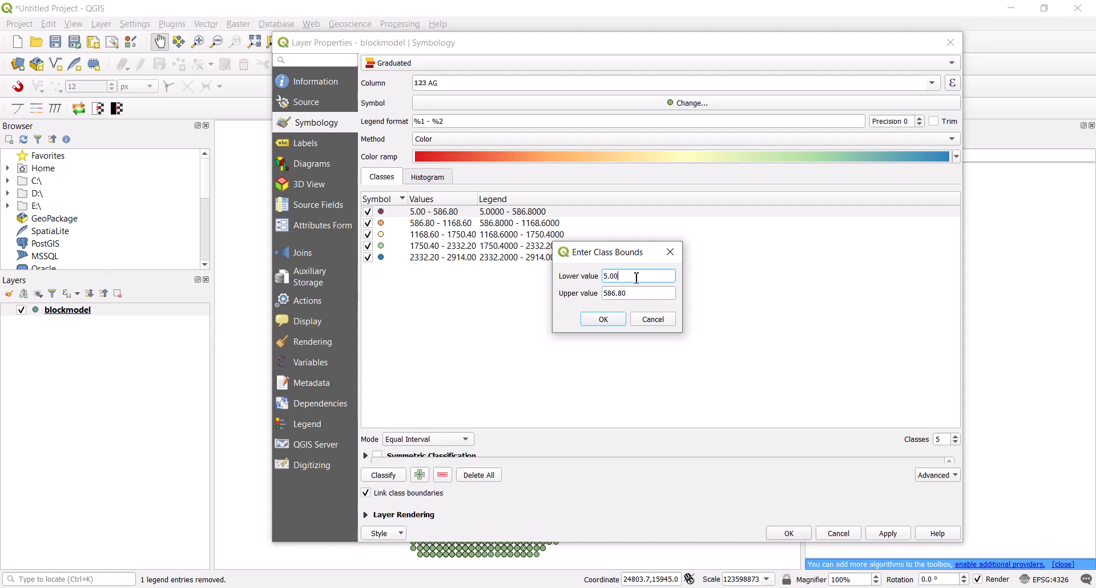
double_click(637, 278)
double_click(633, 293)
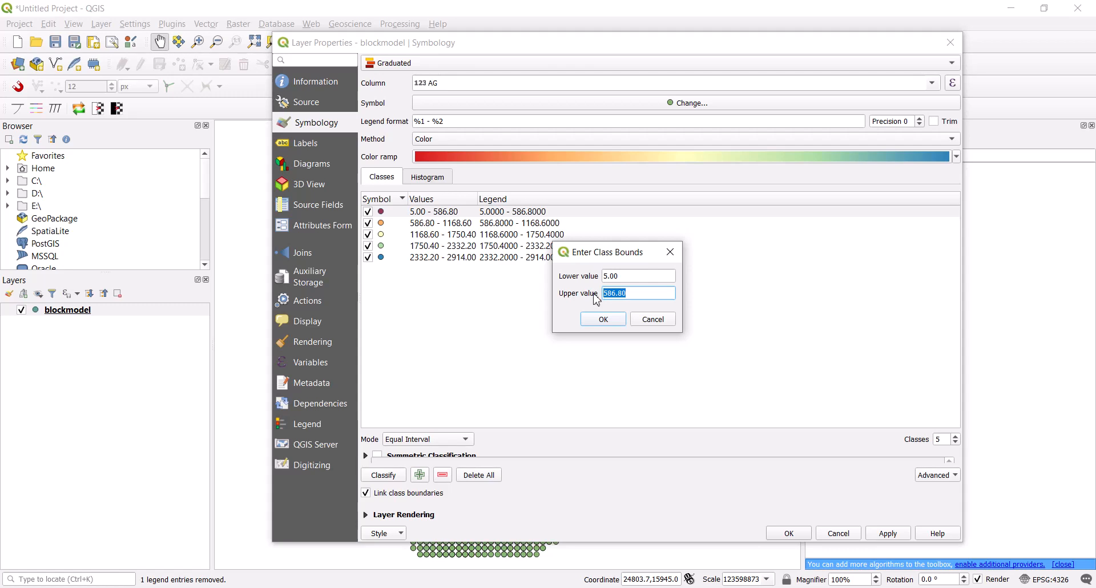
text(20)
click(603, 319)
double_click(441, 224)
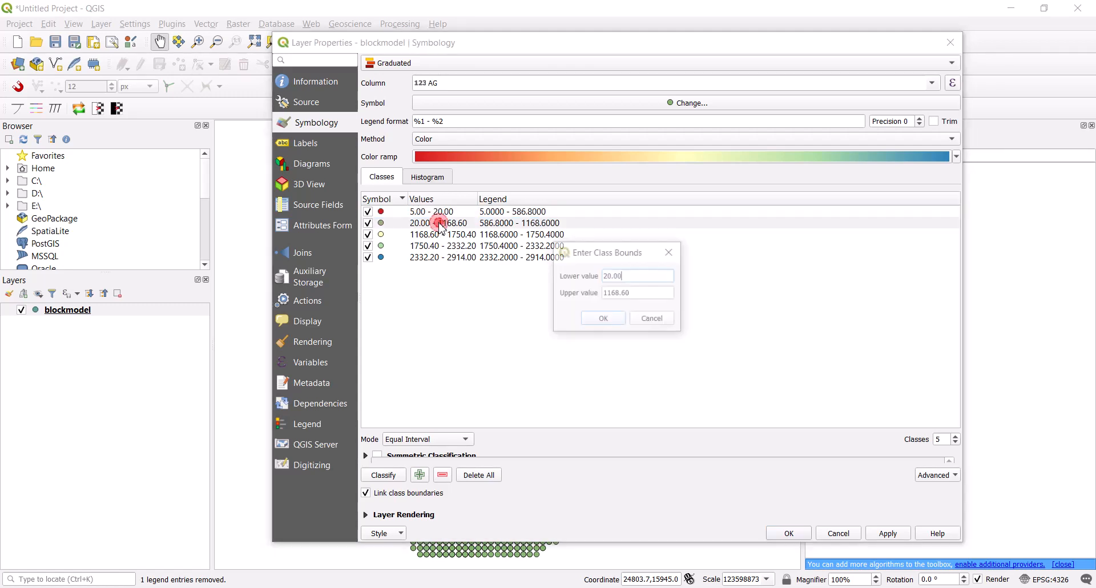
double_click(638, 293)
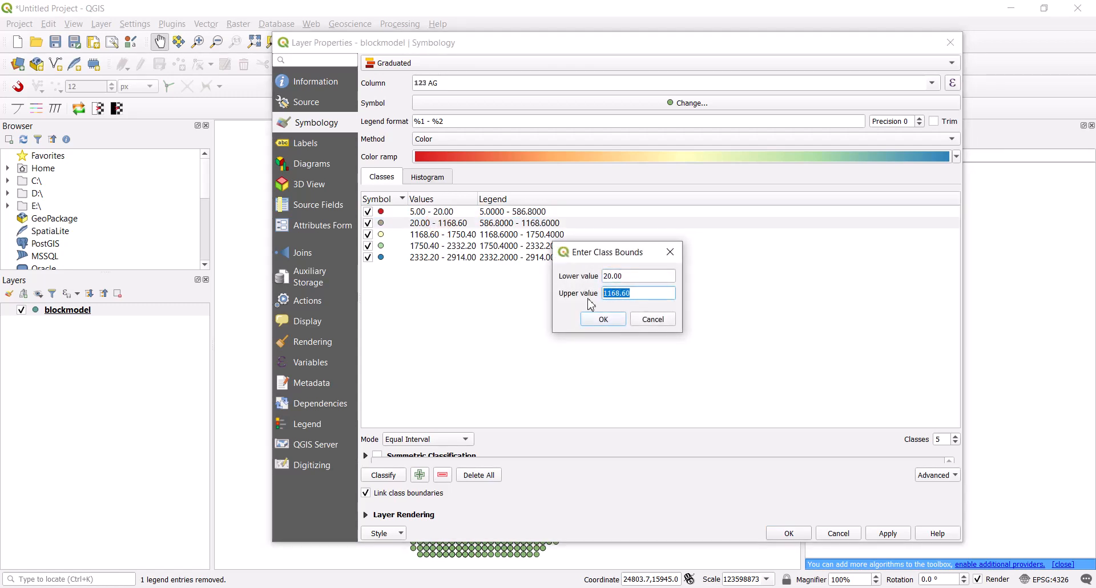
text(50)
click(603, 318)
Set the upper bounds of the third and fourth classes to 100 and 500, and accept the layer properties
double_click(424, 235)
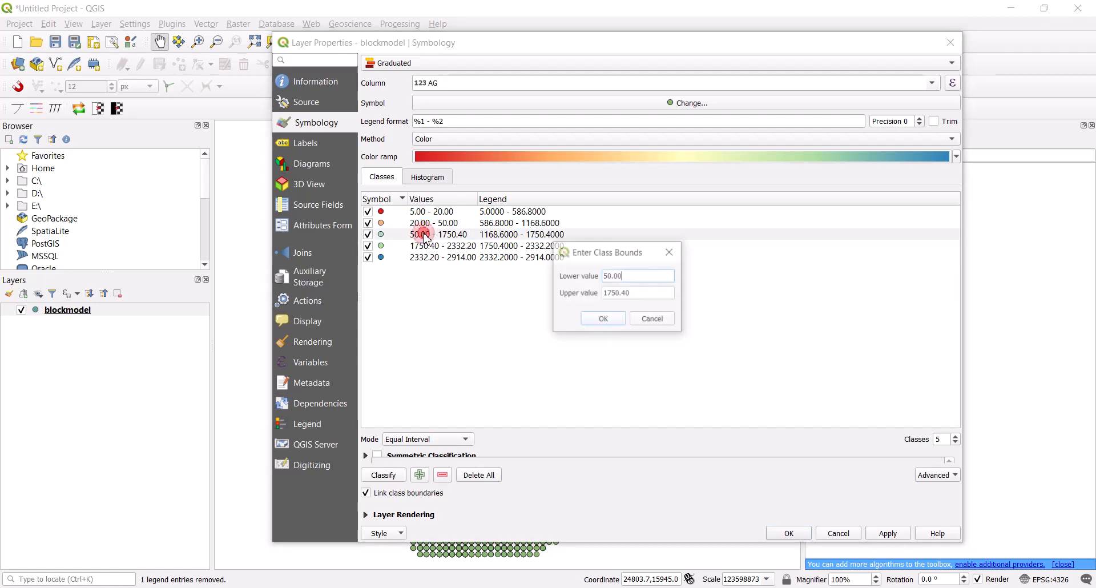
double_click(642, 294)
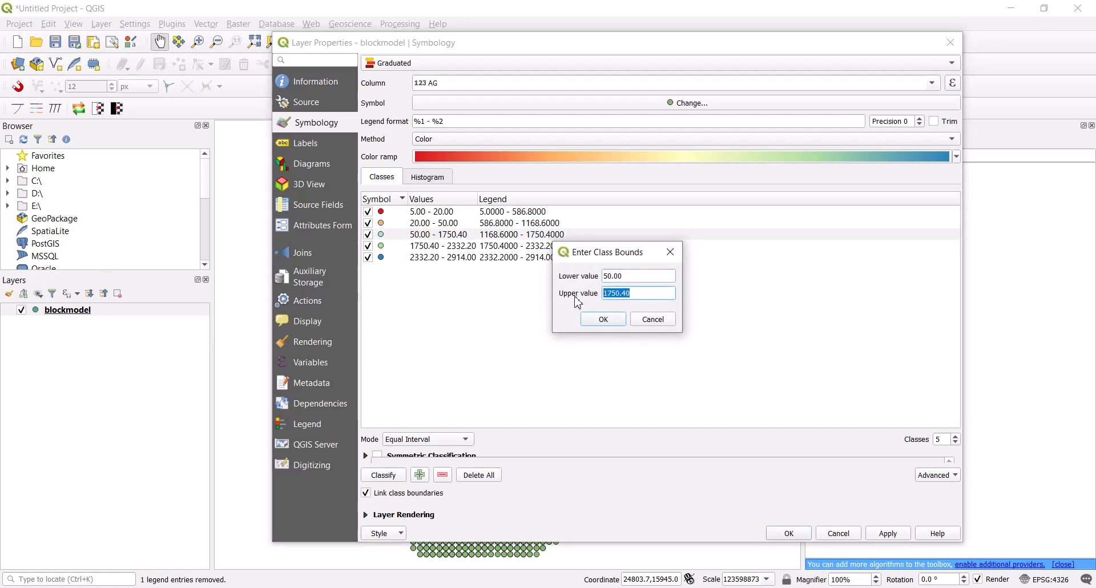
text(100)
click(602, 321)
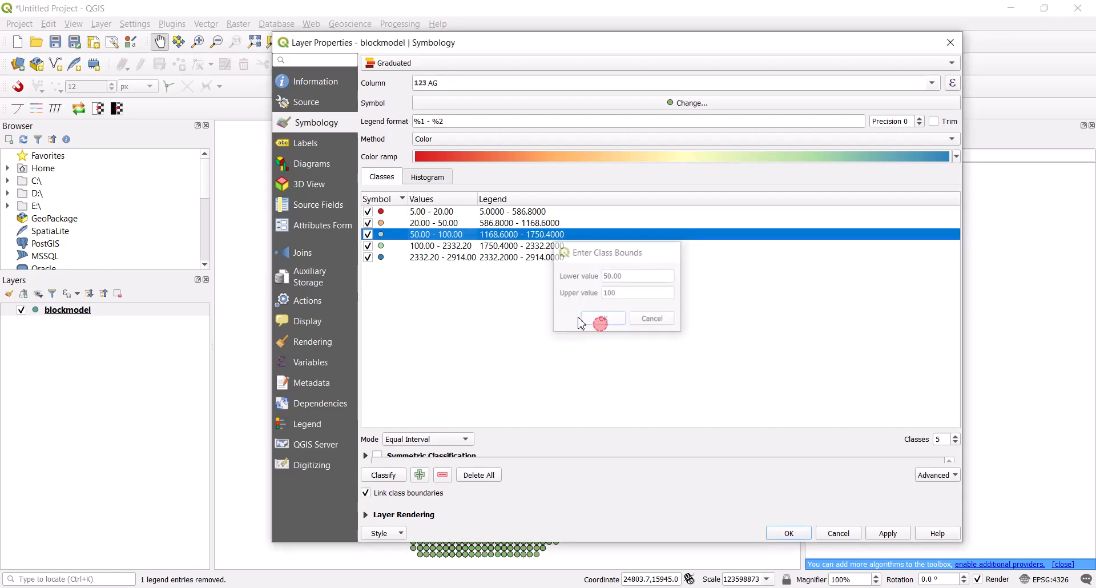
double_click(463, 246)
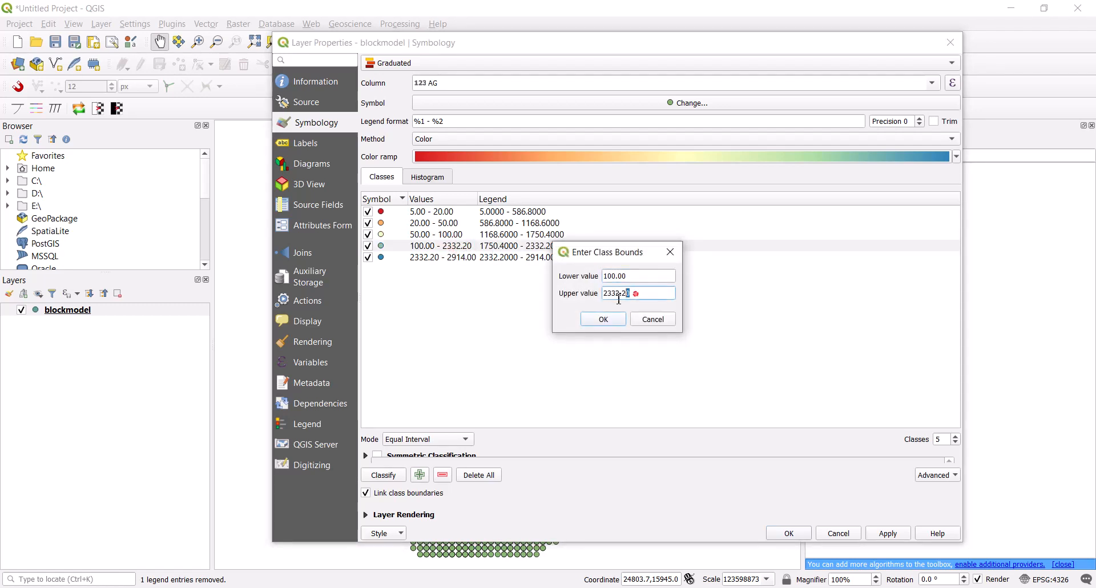
double_click(636, 293)
text(500)
click(602, 321)
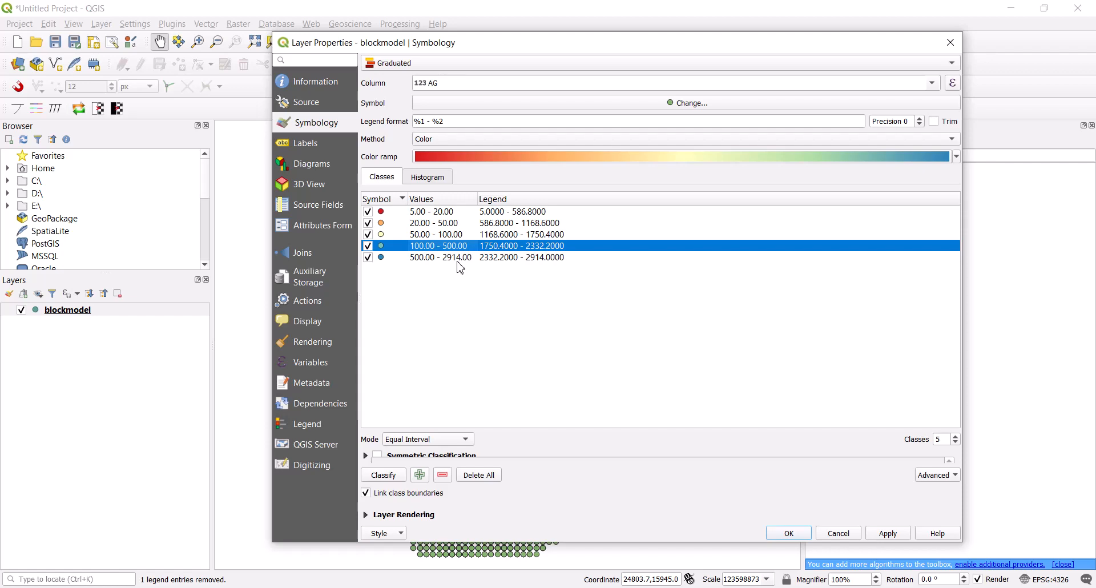
click(429, 308)
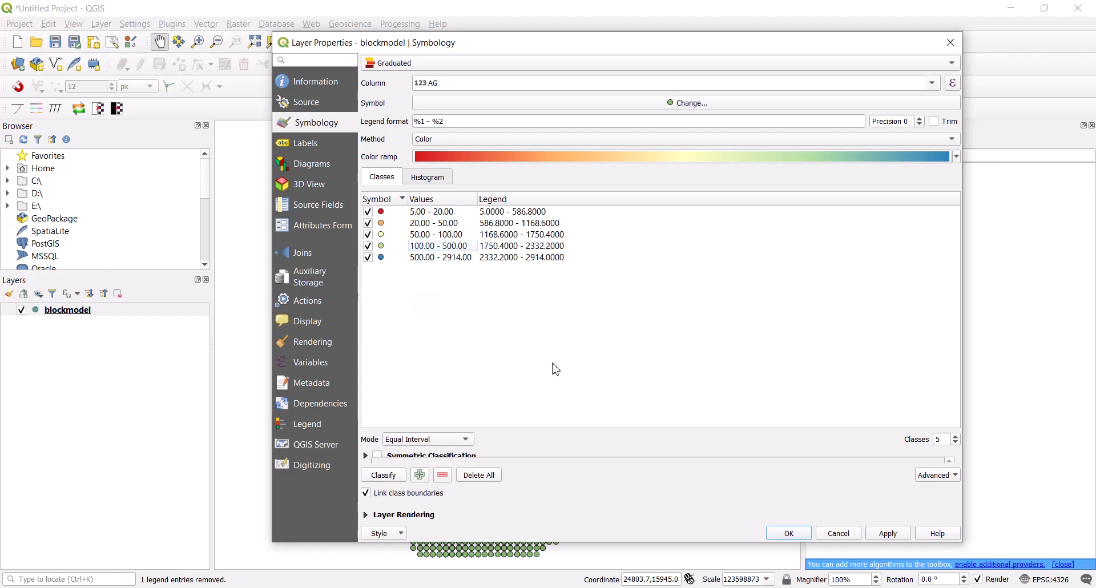
click(795, 532)
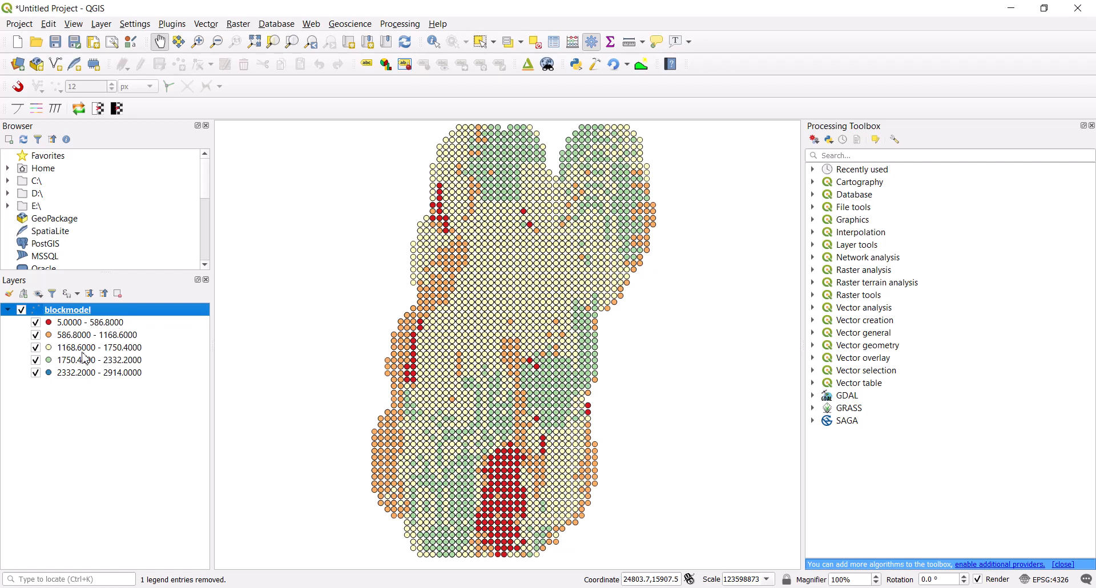
Reopen the blockmodel layer's symbology and label the 5–20 class "low grade" and the 20–50 class "mid grade"
right_click(74, 314)
click(117, 544)
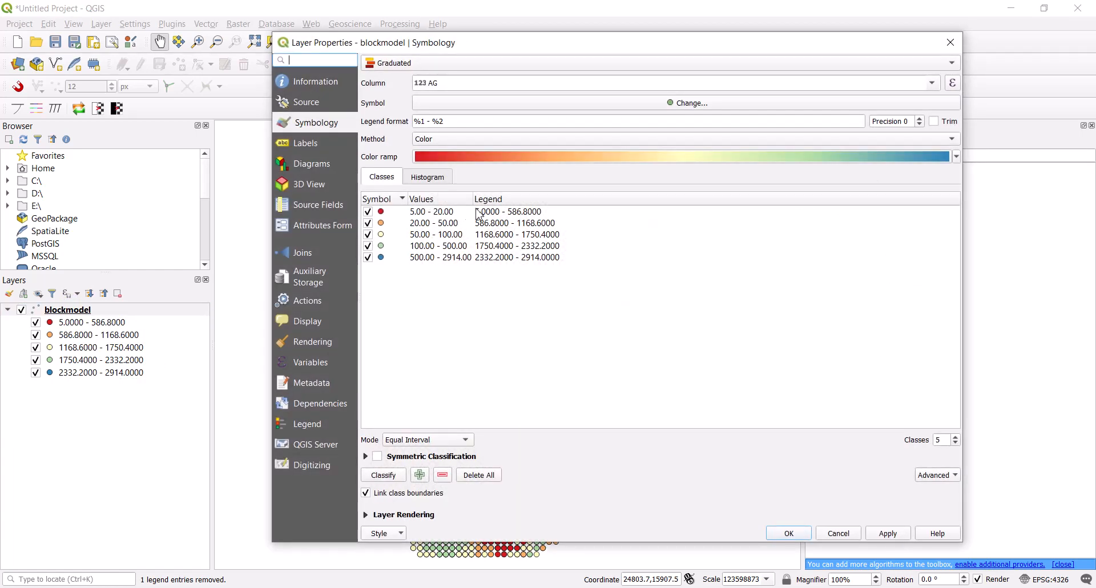
double_click(502, 212)
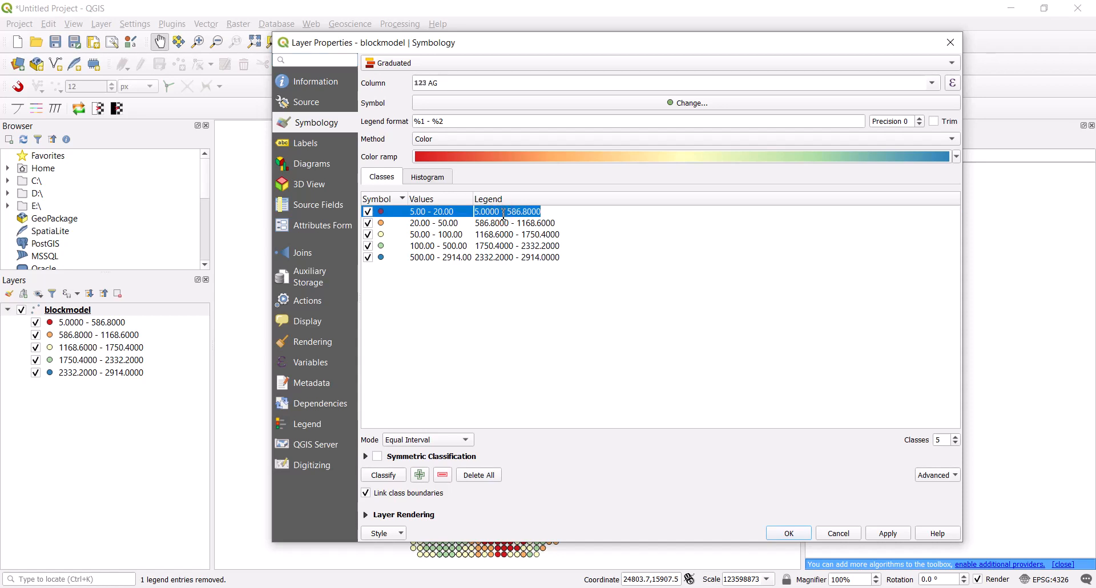
key(BackSpace)
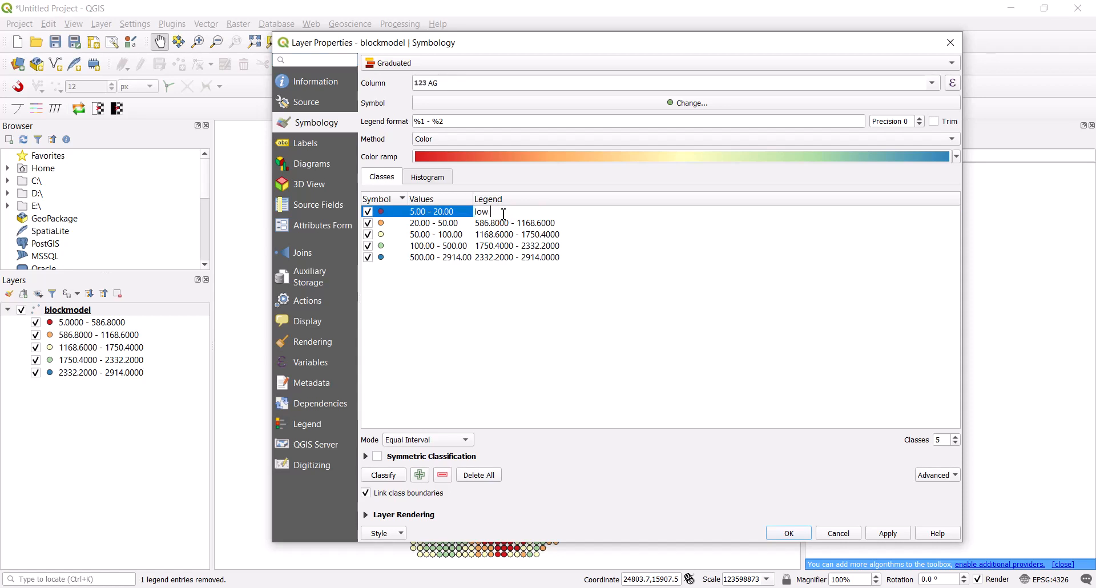
click(485, 227)
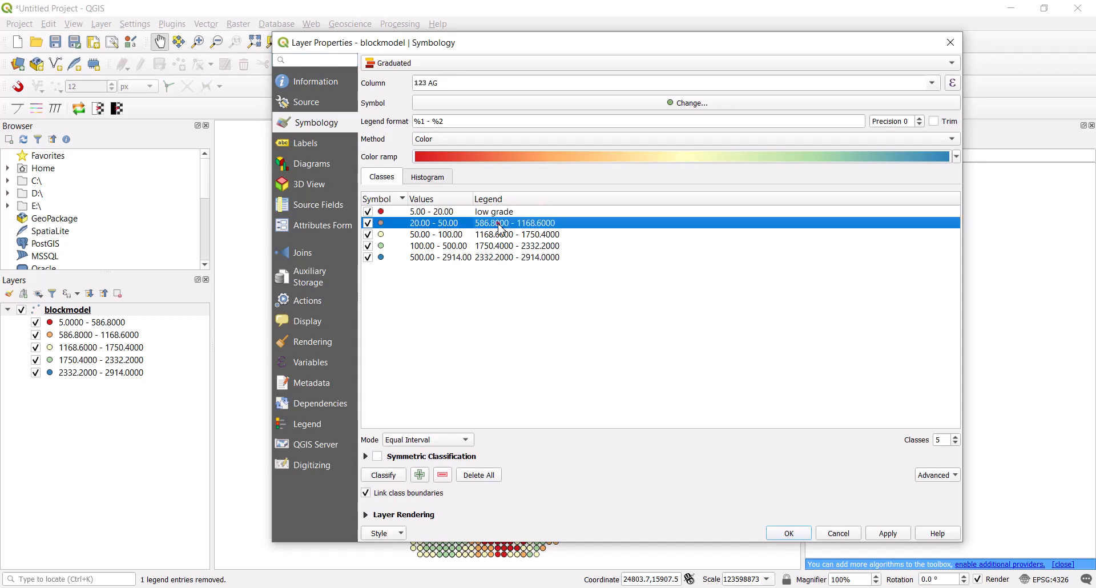
double_click(501, 225)
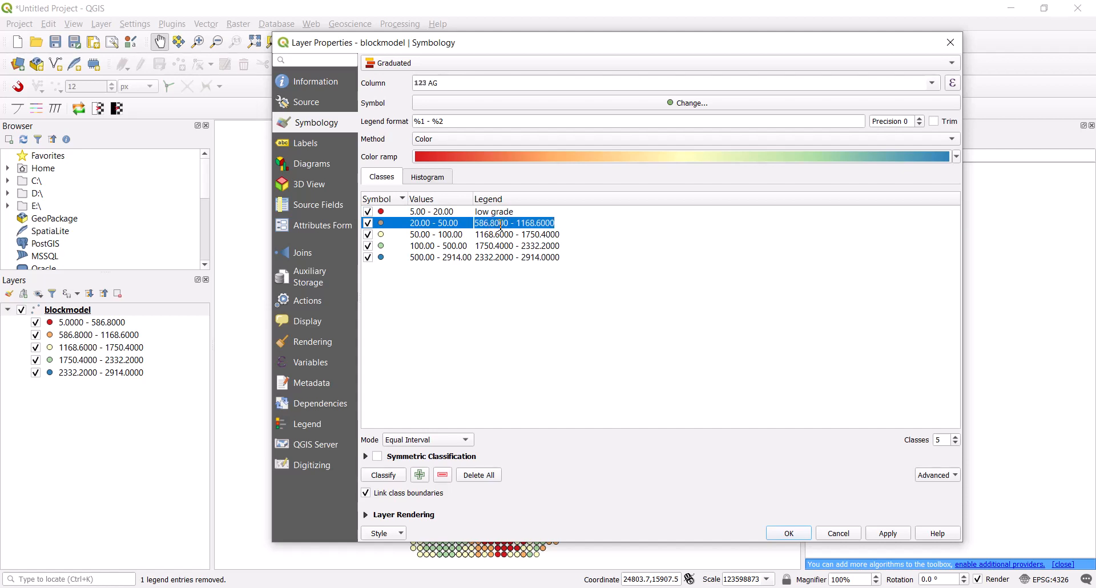
text(mid grade)
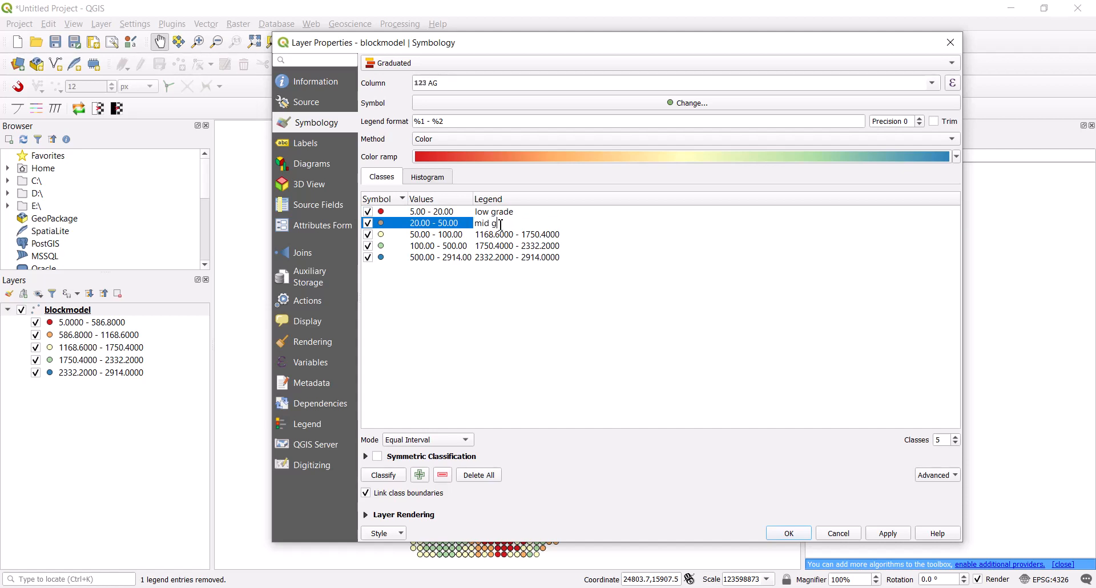
Label the 500–2914 class "out" and the 100–500 class "high grade" in the legend
click(508, 257)
double_click(528, 258)
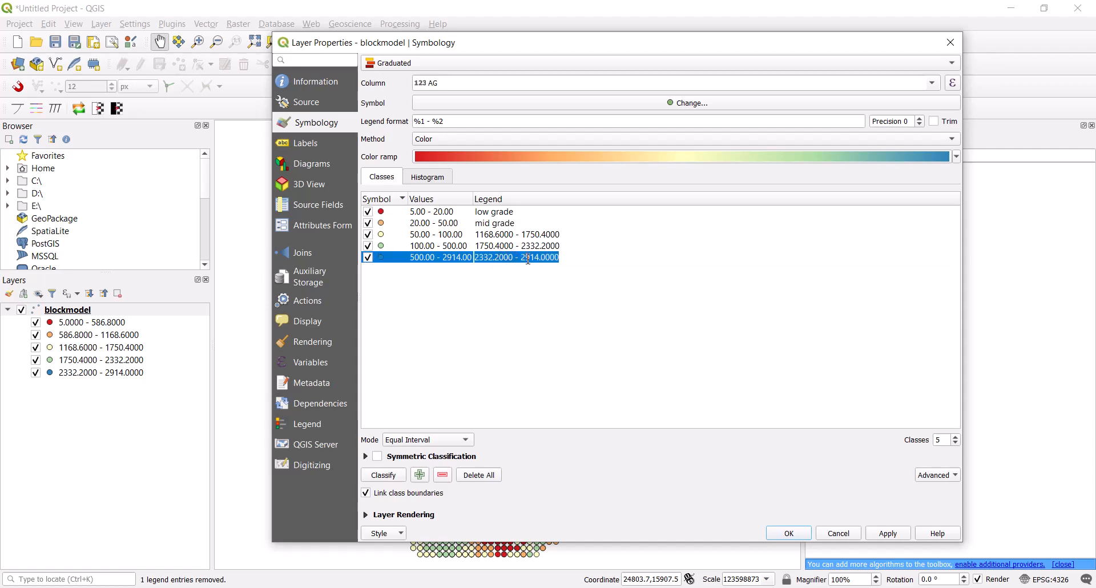
text(o)
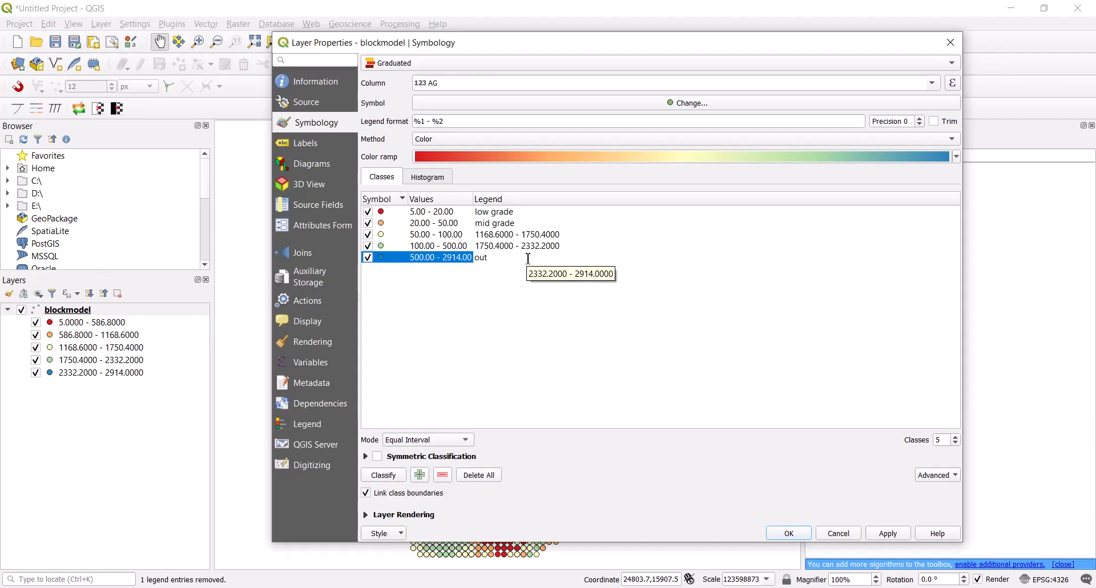
text(ut)
click(507, 284)
double_click(499, 244)
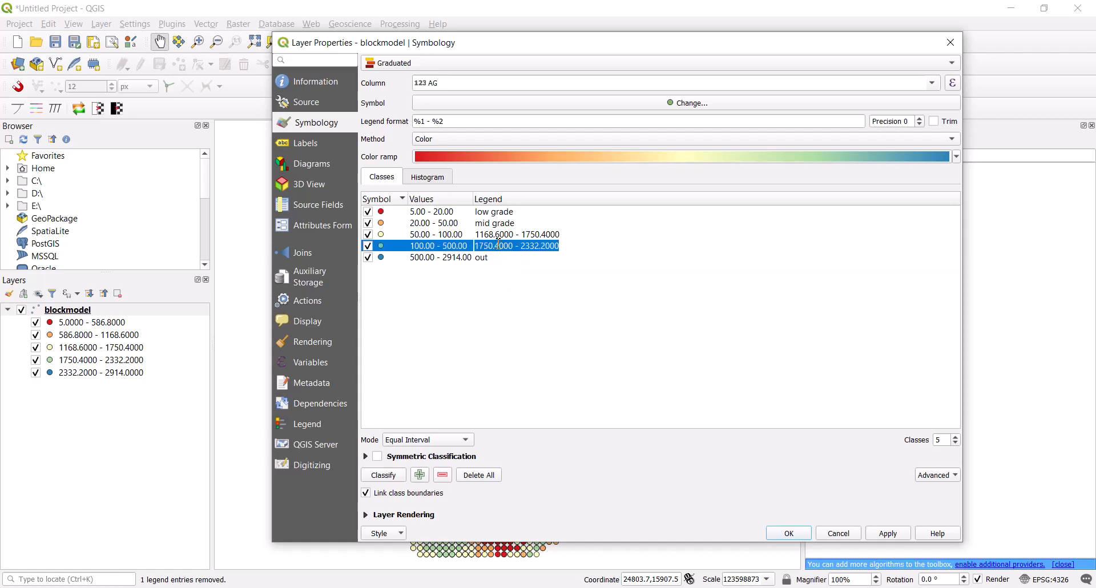
text(high grade)
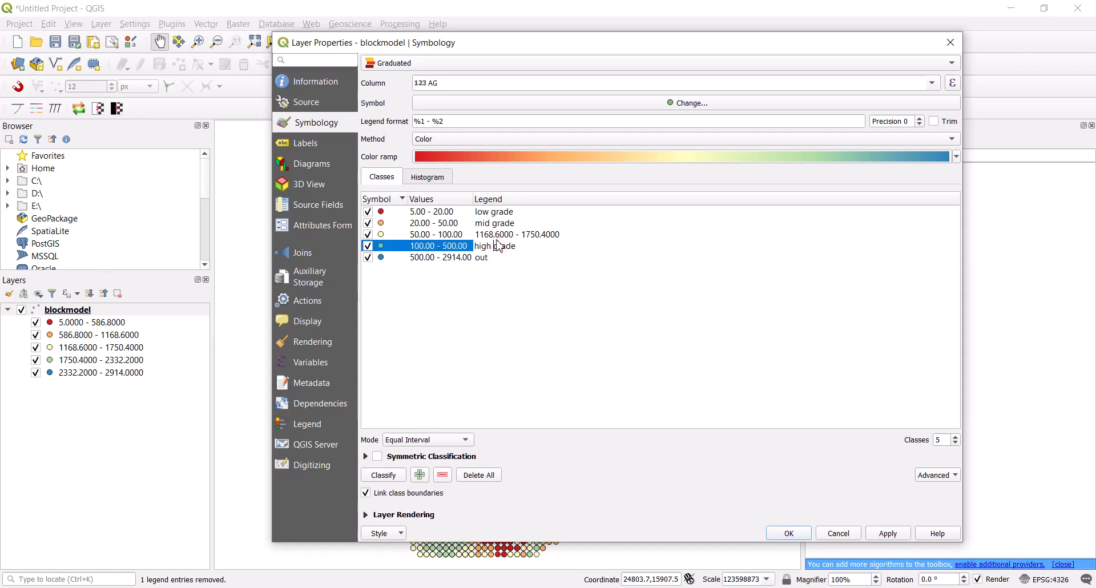
Label the 50–100 class "random" in the legend and accept the layer properties
double_click(499, 234)
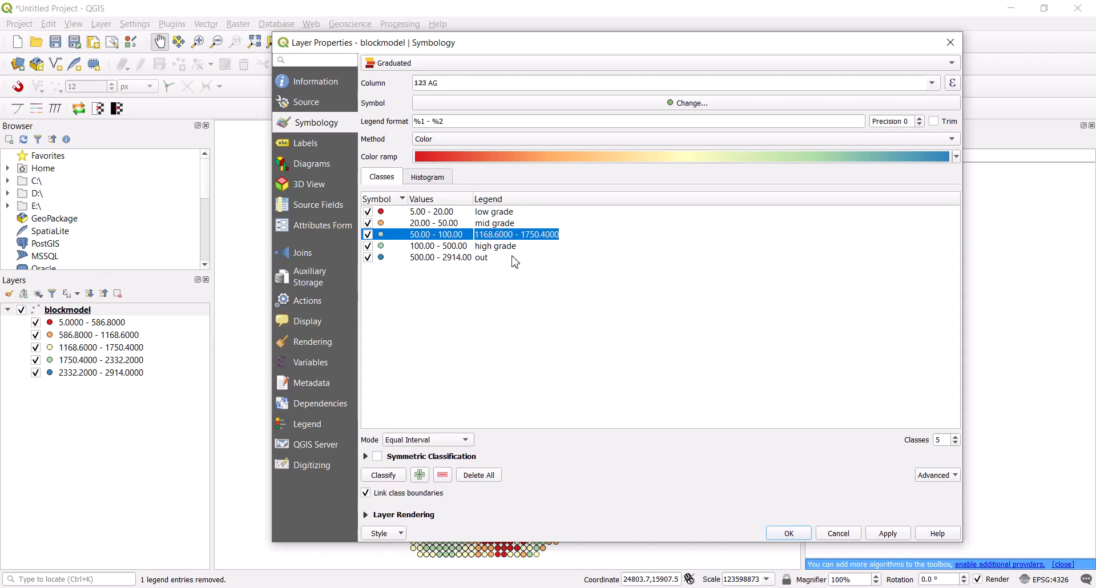
text(random)
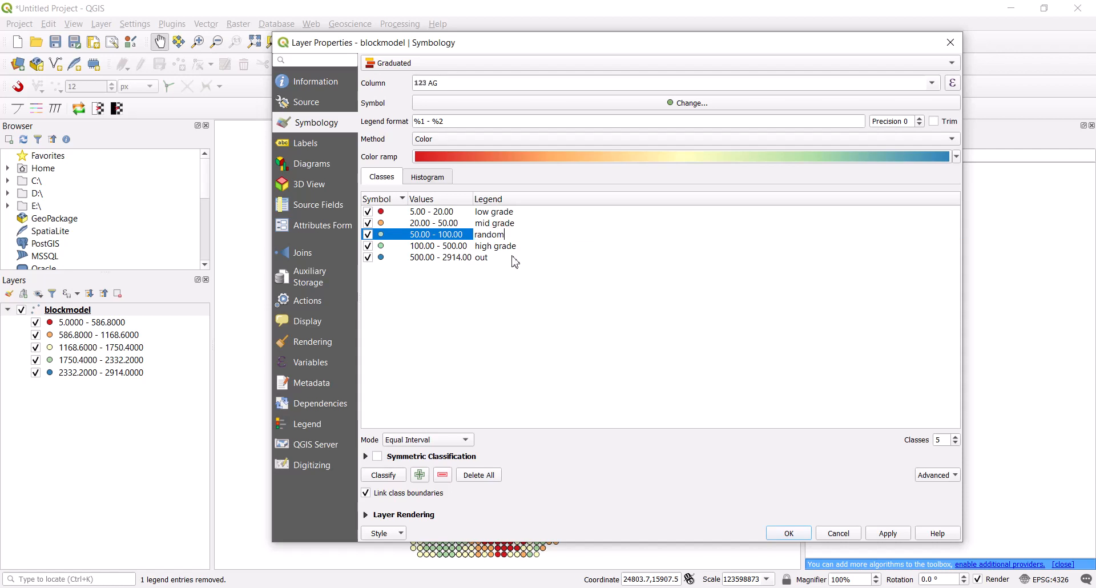
click(504, 308)
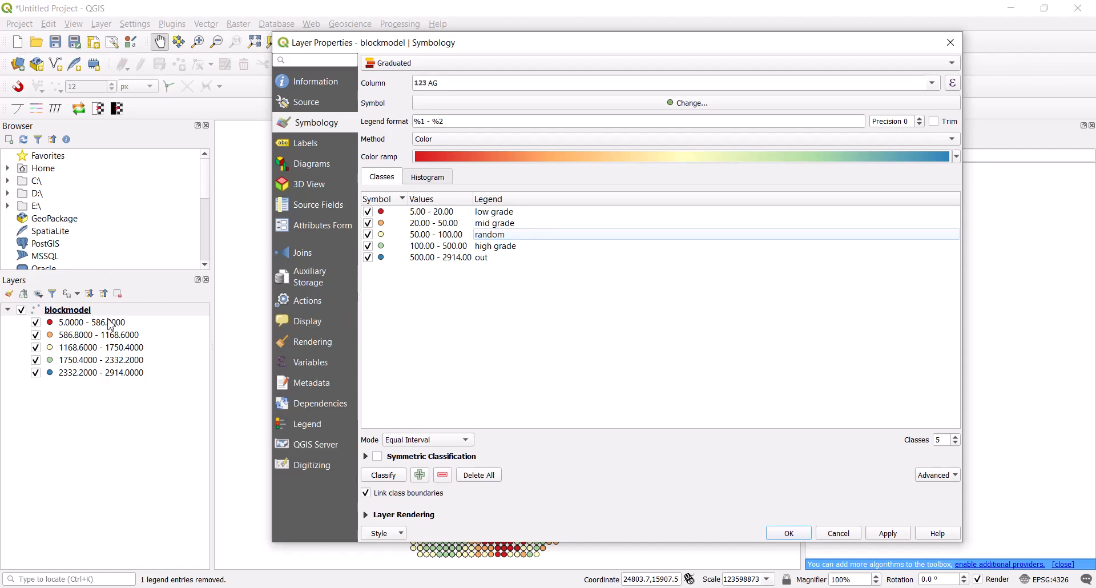
click(789, 533)
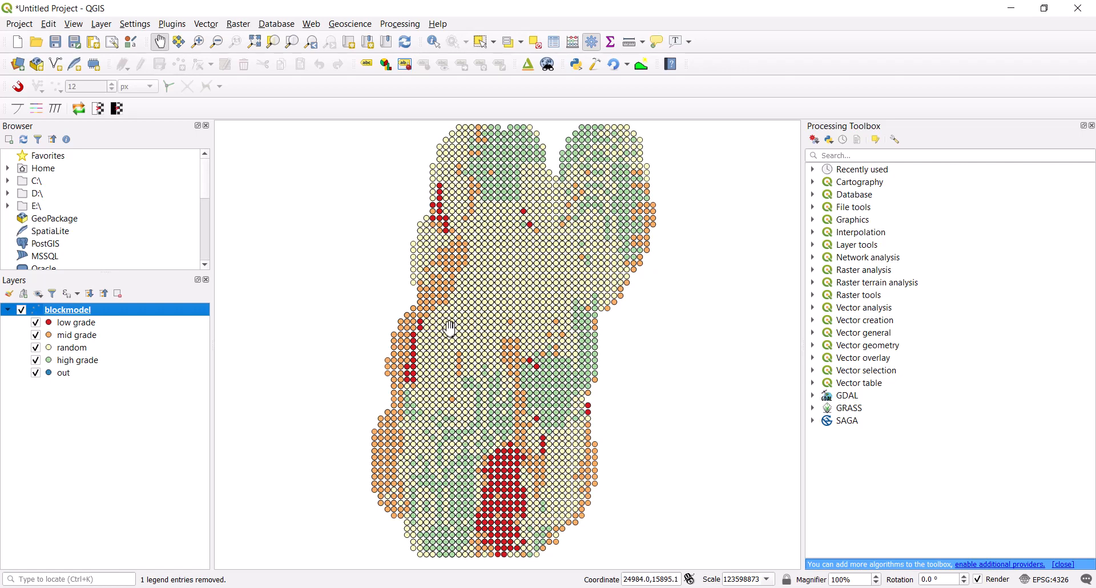
Open the Qgis2threejs Exporter for the styled block model
click(528, 65)
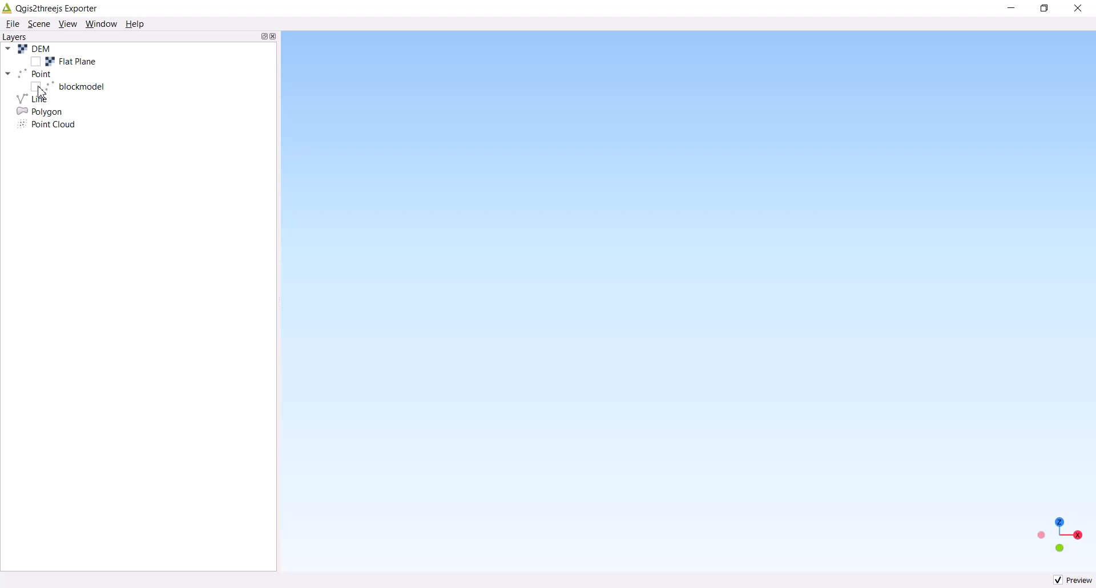
click(1011, 10)
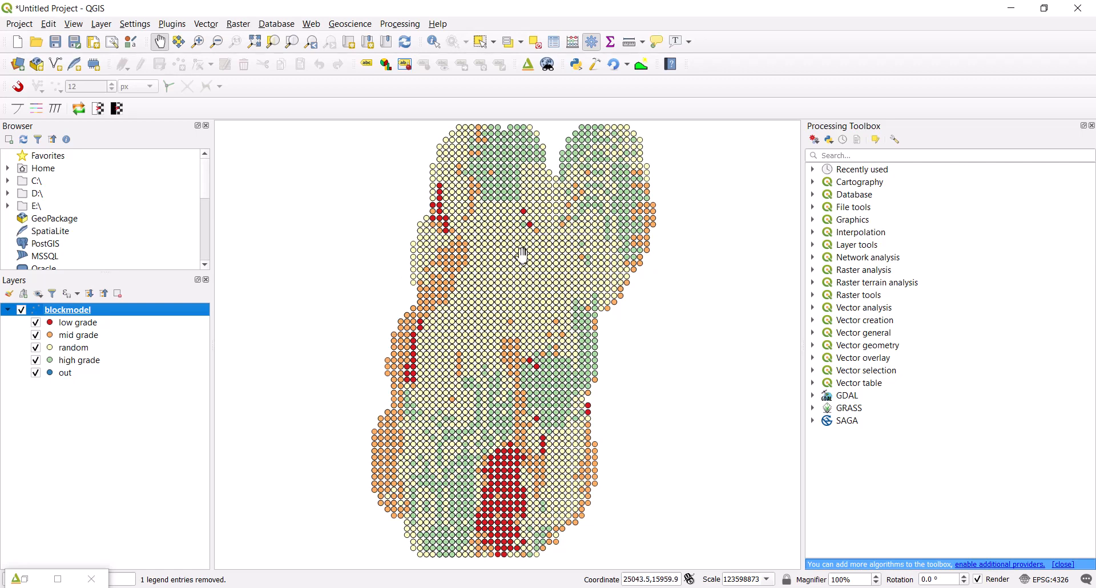
mouse_move(792, 587)
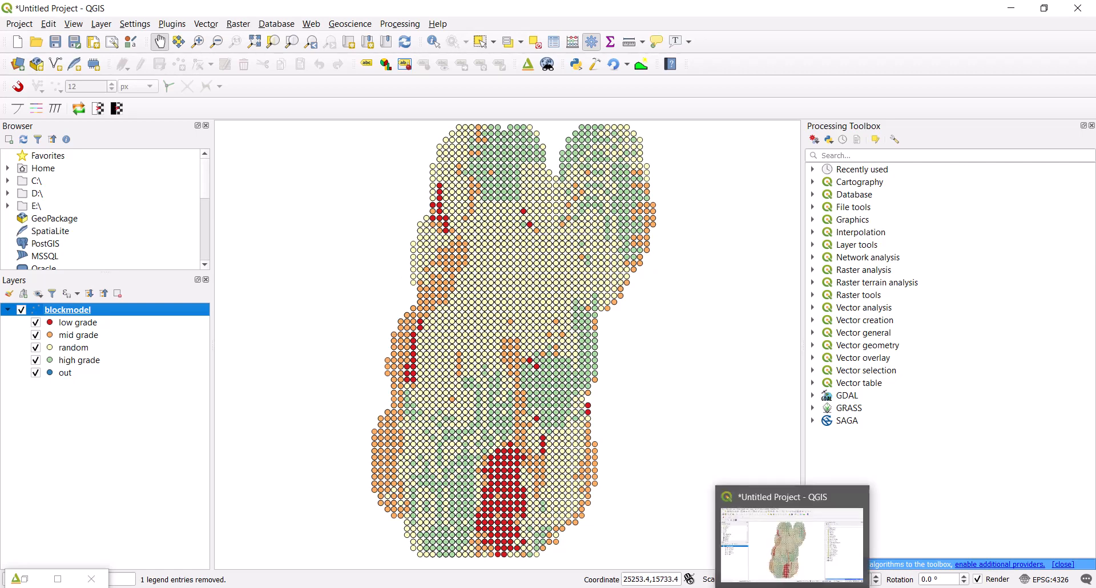
click(57, 579)
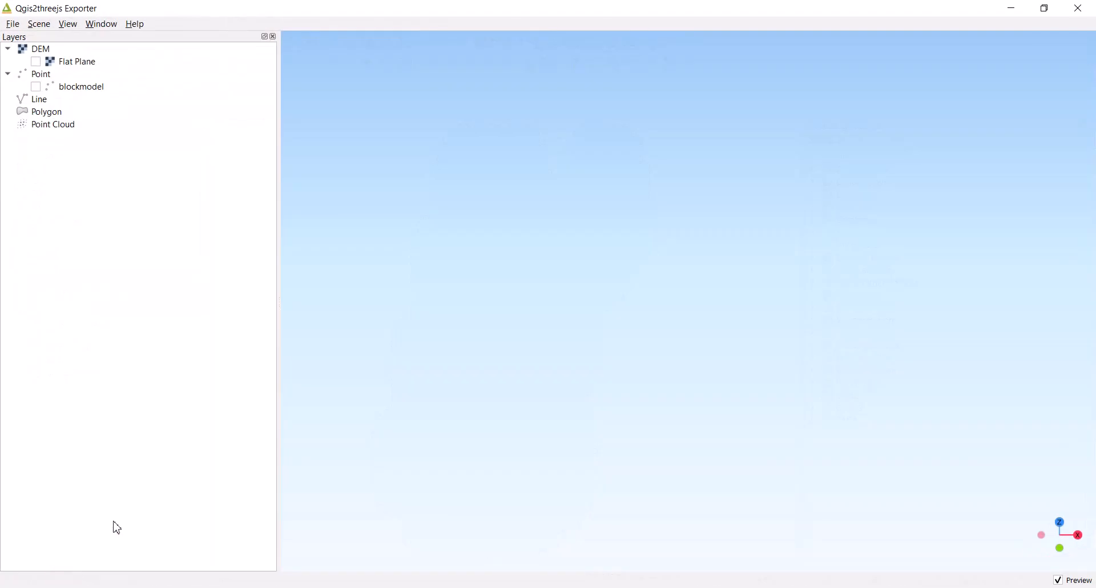
Open the blockmodel layer's properties in the exporter and set its object type to Box
click(90, 96)
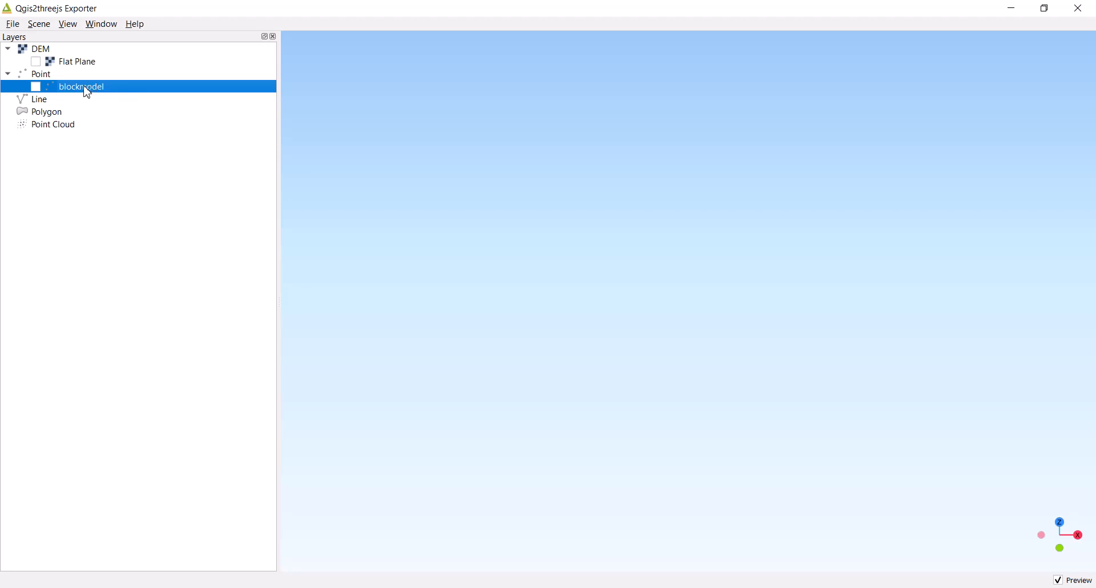
right_click(85, 87)
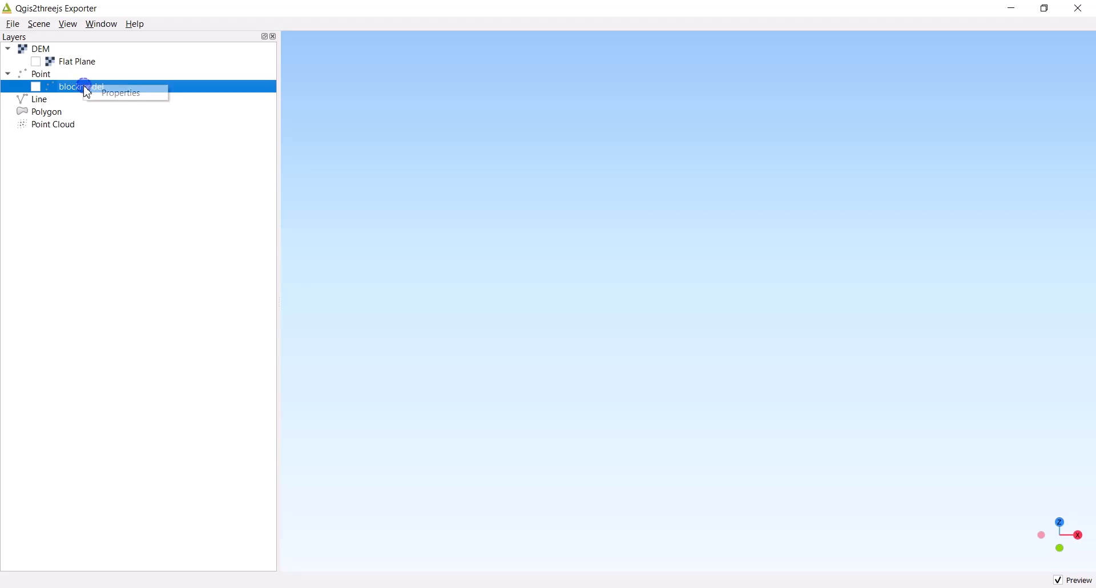
click(114, 95)
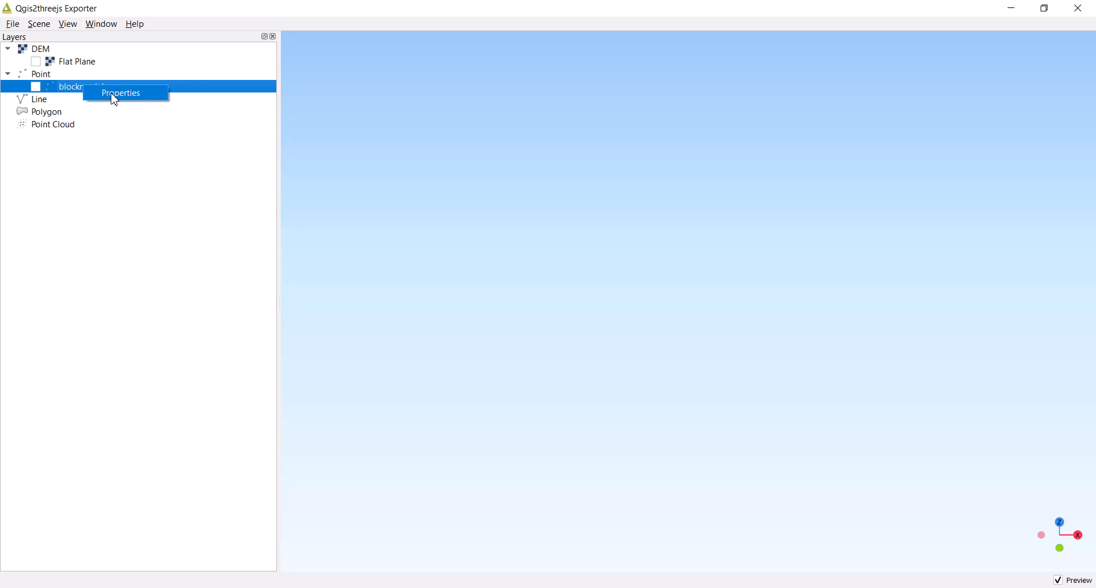
click(114, 95)
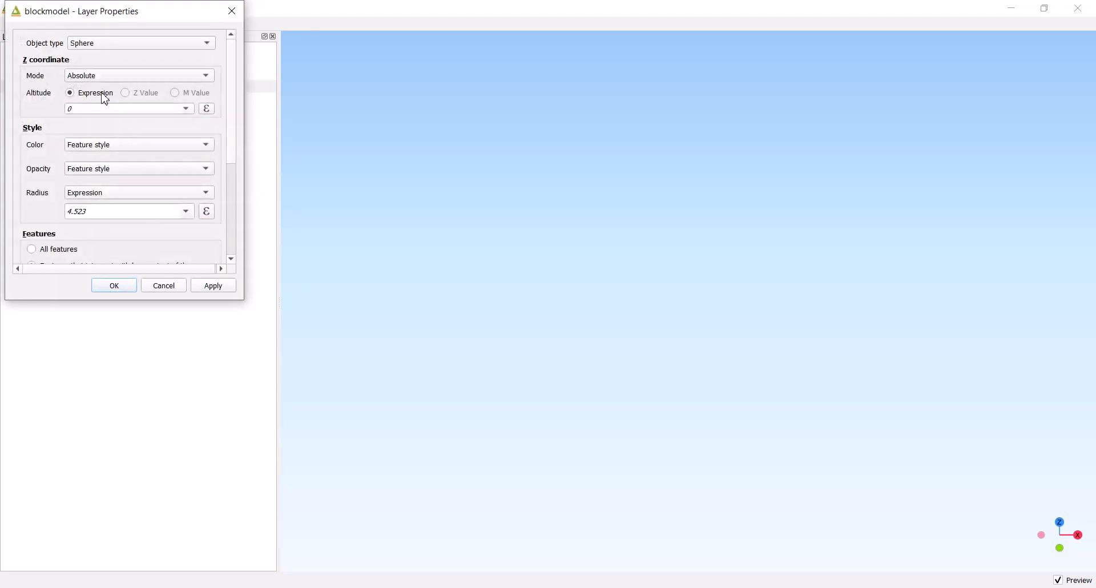
drag(114, 16, 178, 110)
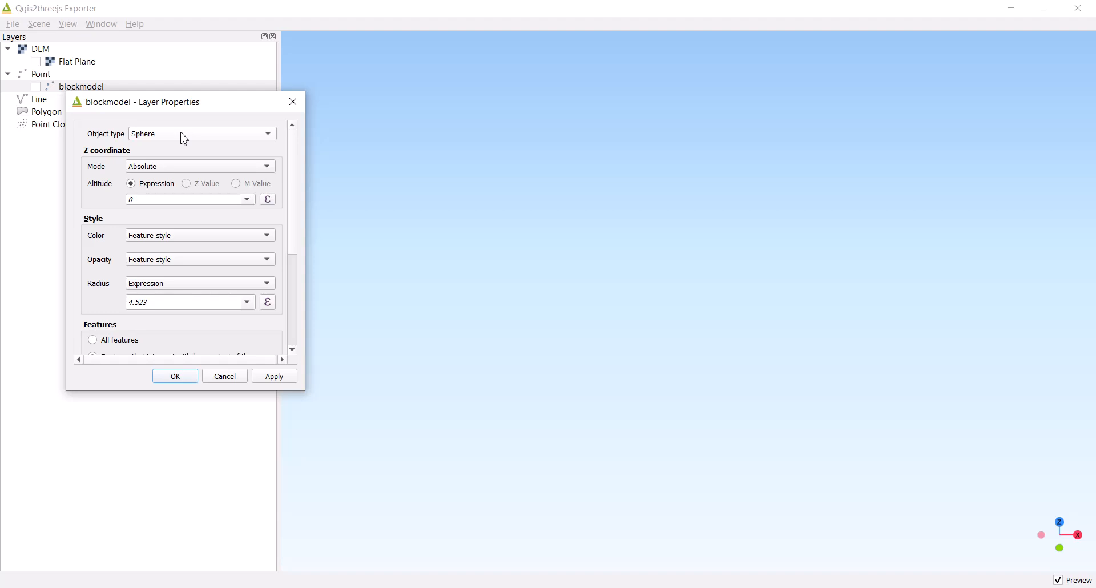
click(184, 139)
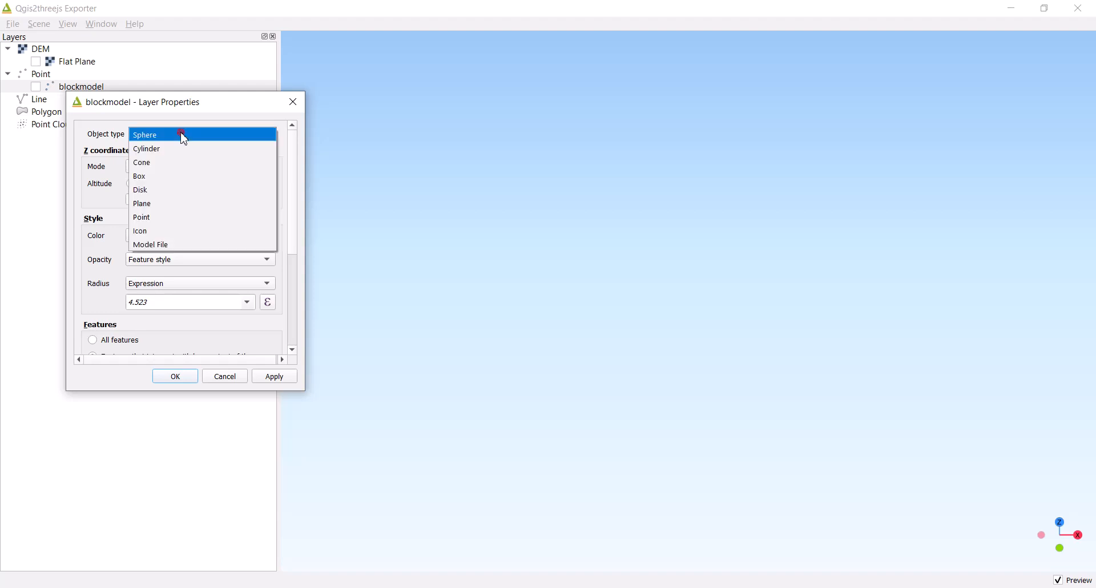
click(182, 137)
click(181, 137)
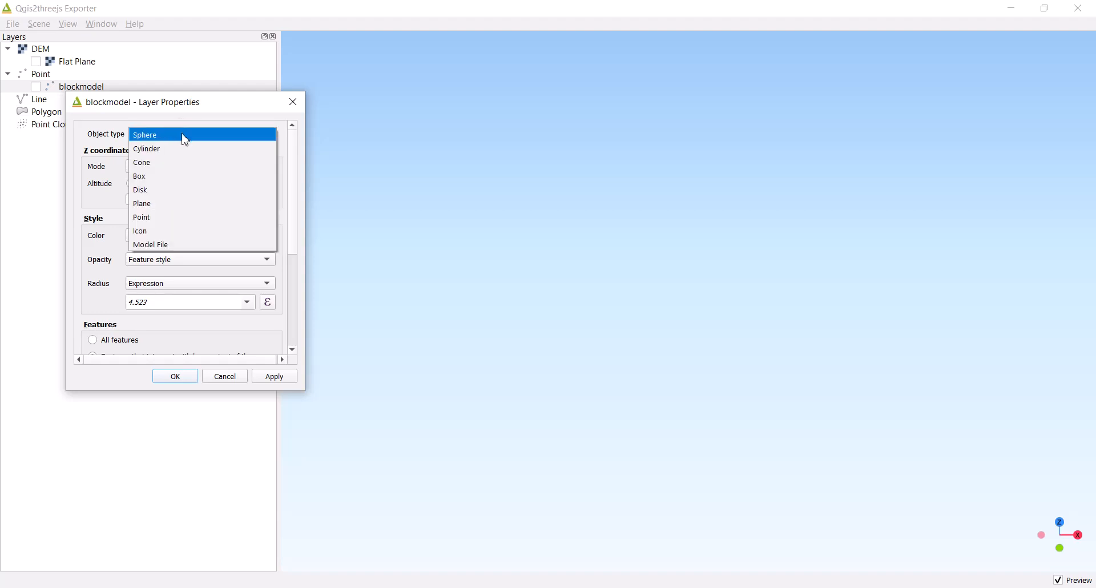
click(149, 184)
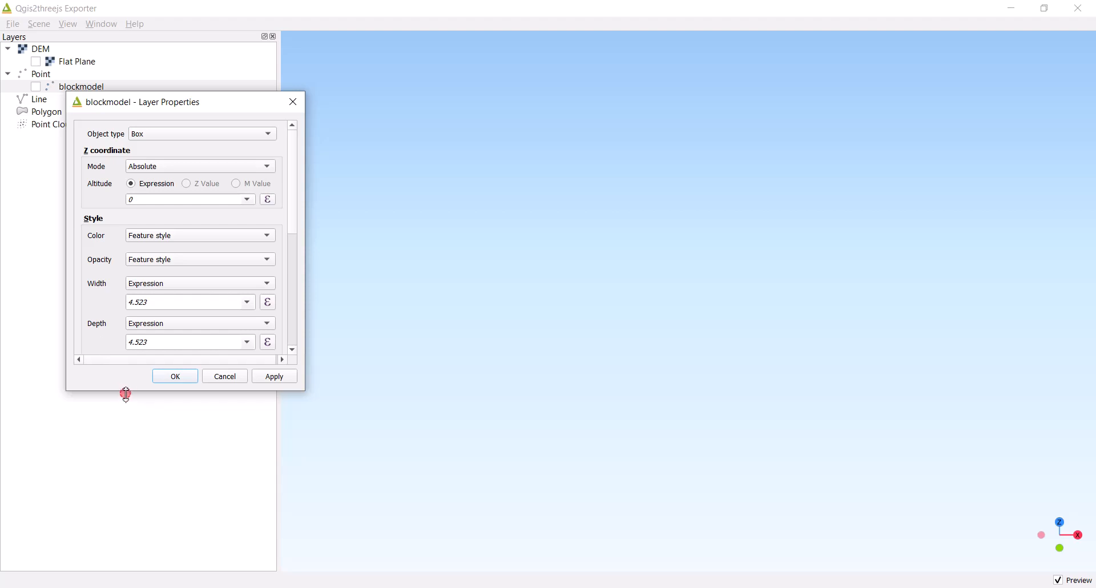
drag(127, 394, 127, 547)
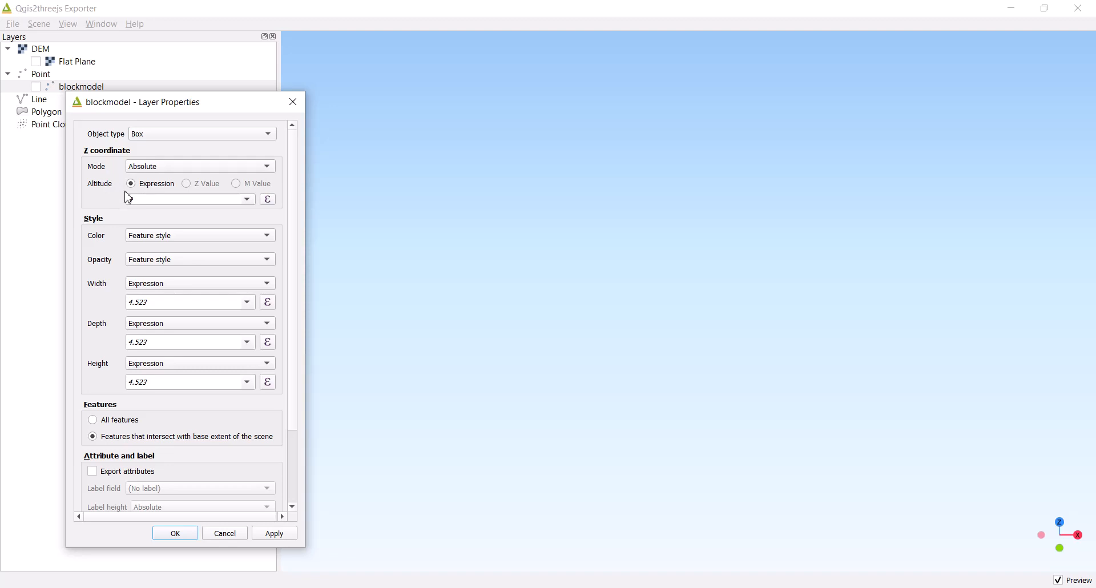
Set the boxes' altitude expression to the RL field and their width to the _EAST field
click(248, 199)
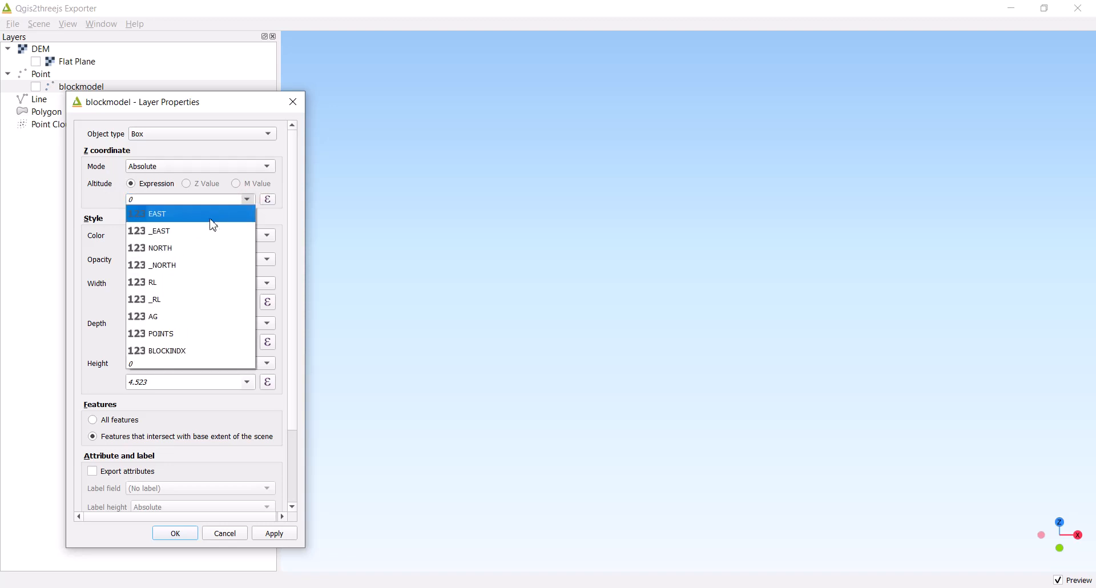
click(167, 290)
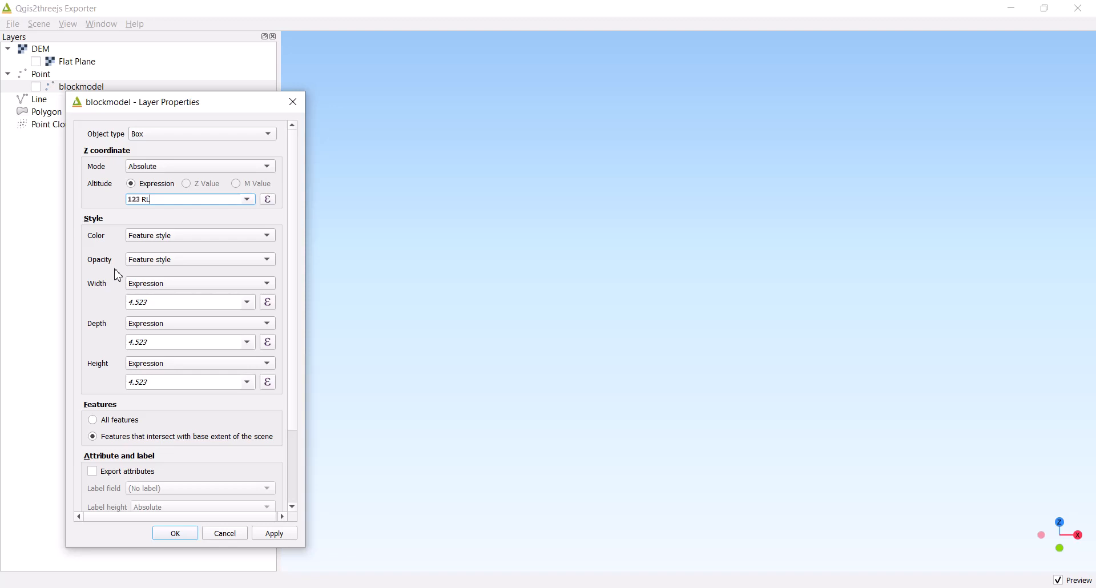
click(161, 289)
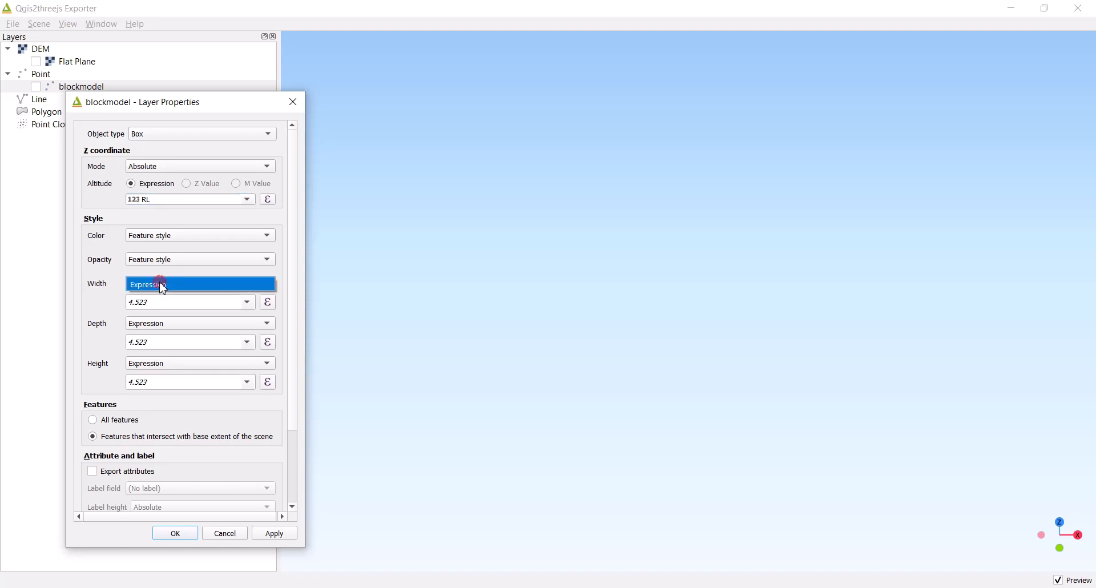
click(159, 283)
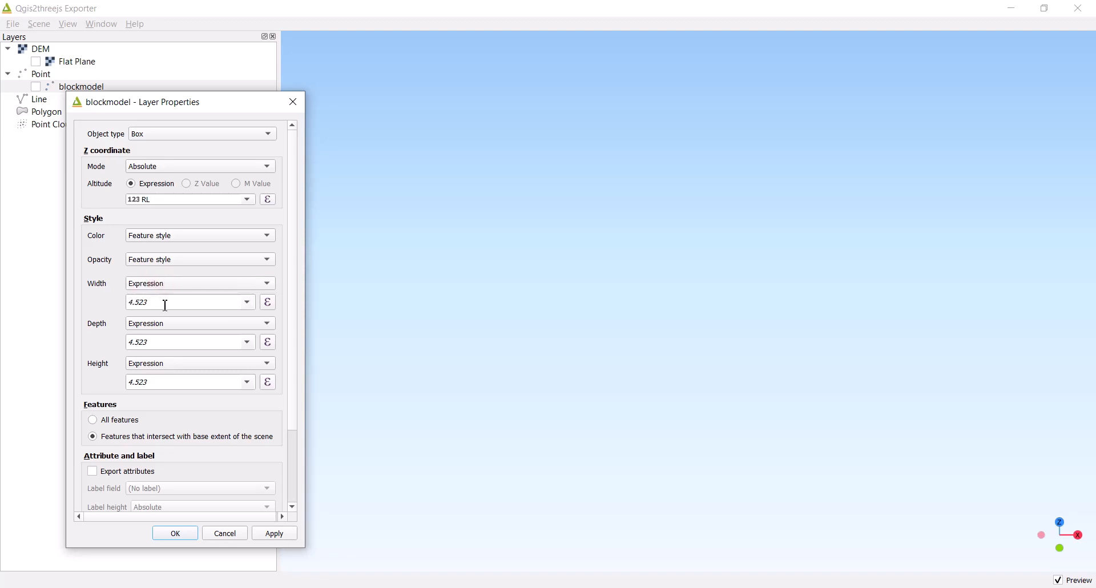
click(248, 302)
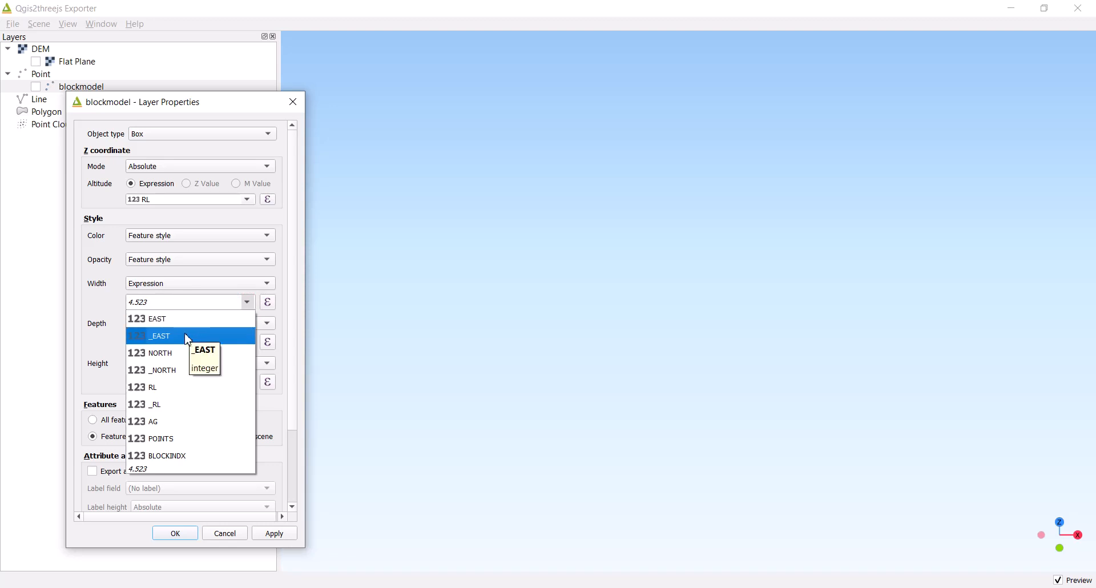
click(163, 338)
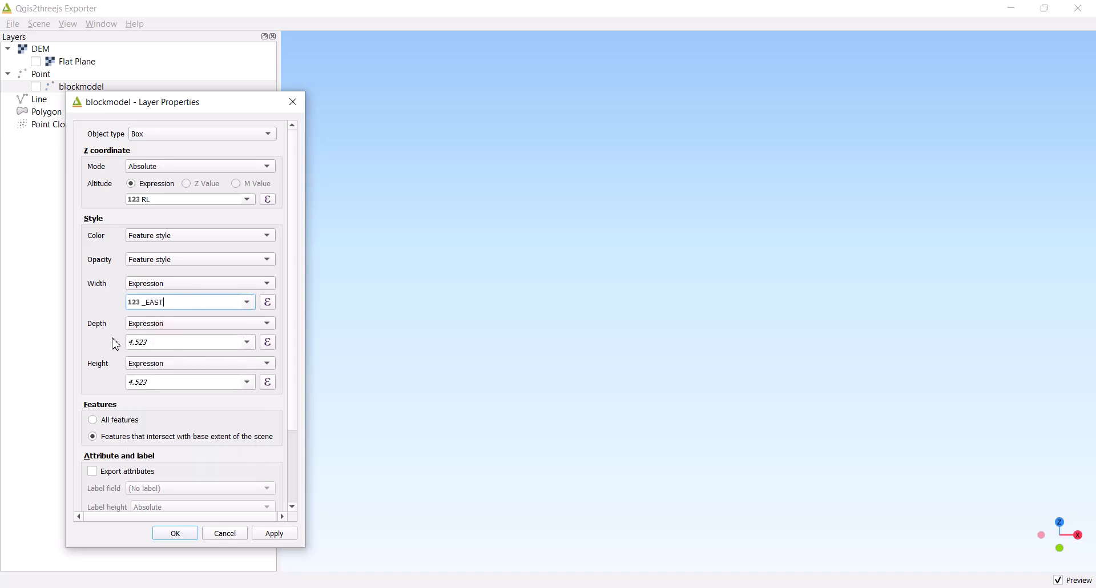
Set the boxes' depth to the _NORTH field and height to the _RL field, and accept the layer properties
click(248, 342)
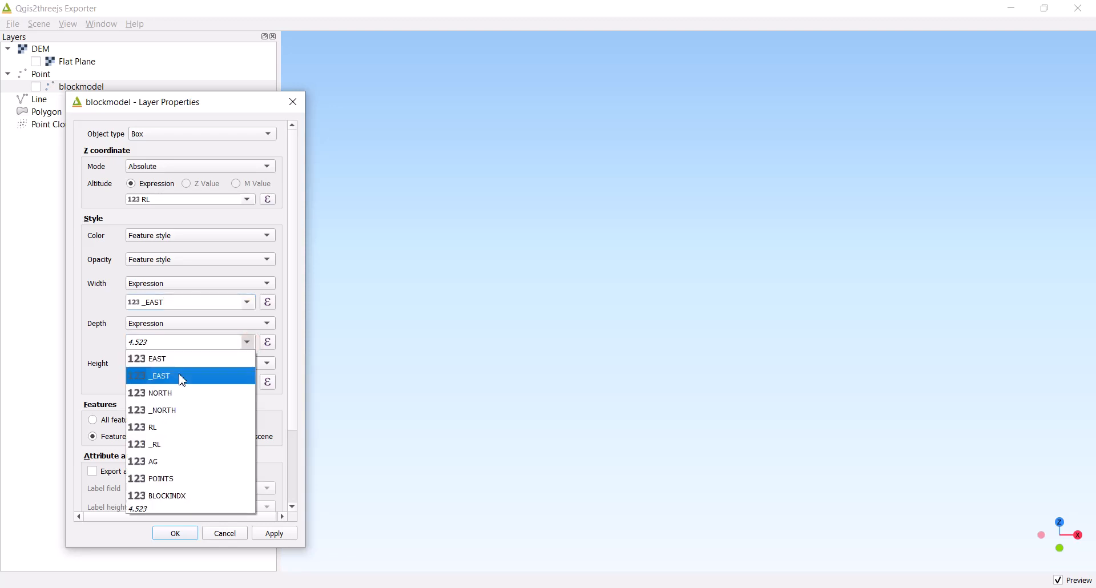
click(177, 411)
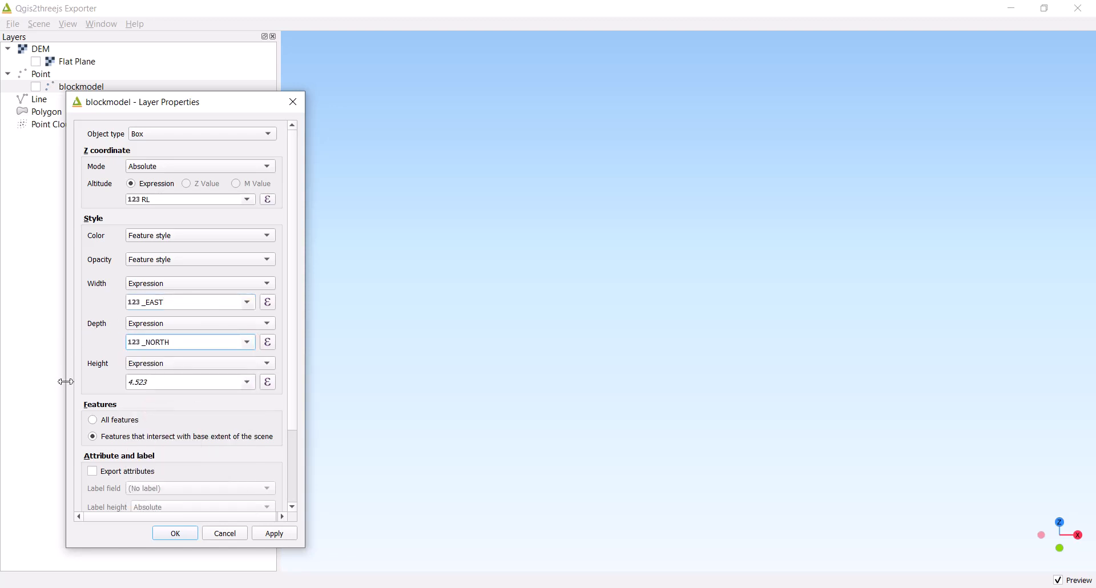
click(248, 383)
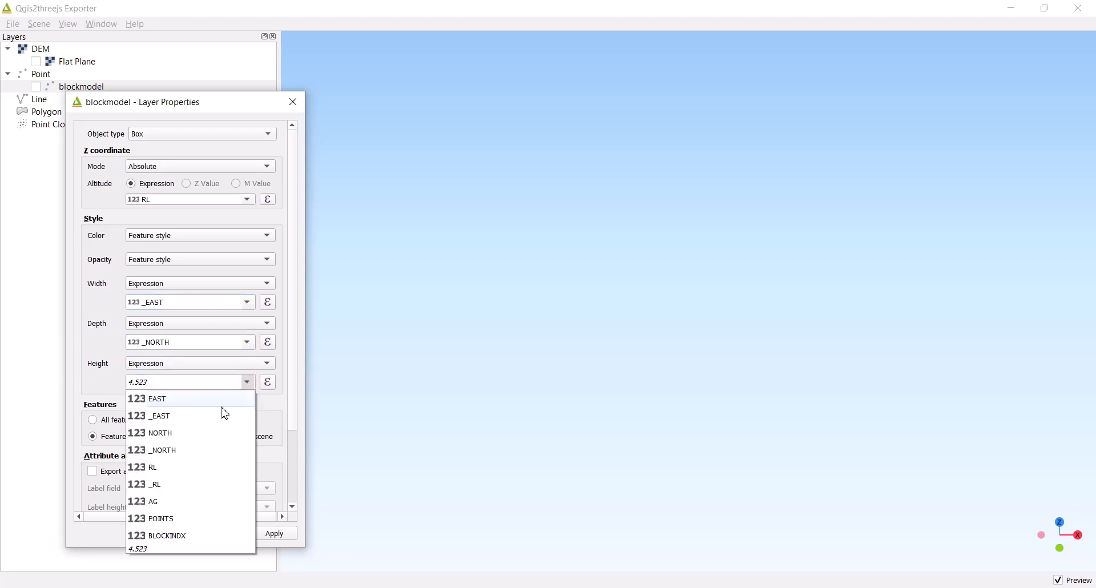
click(188, 485)
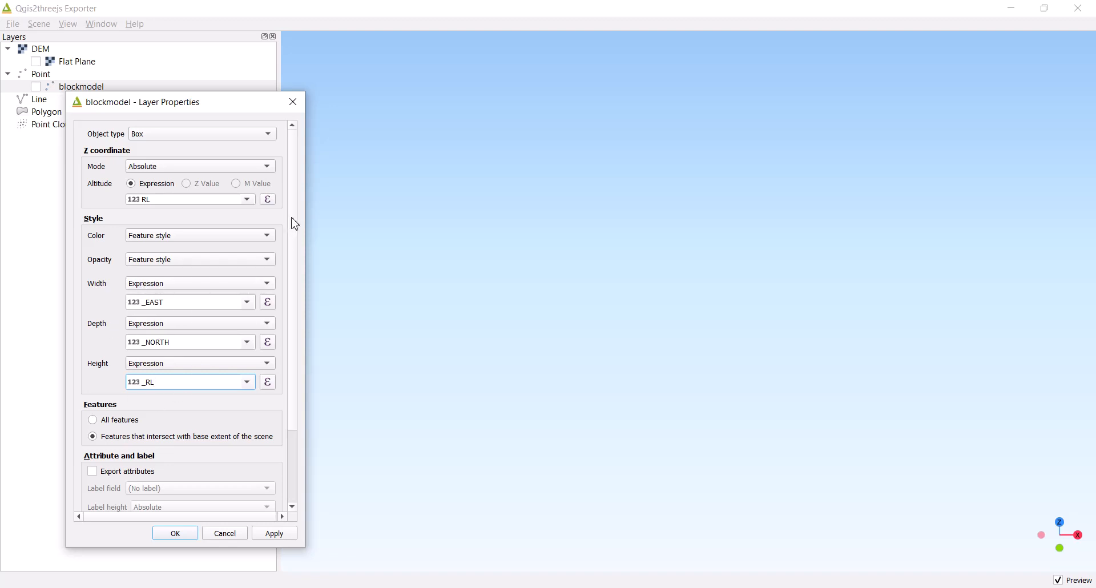
drag(292, 221, 301, 323)
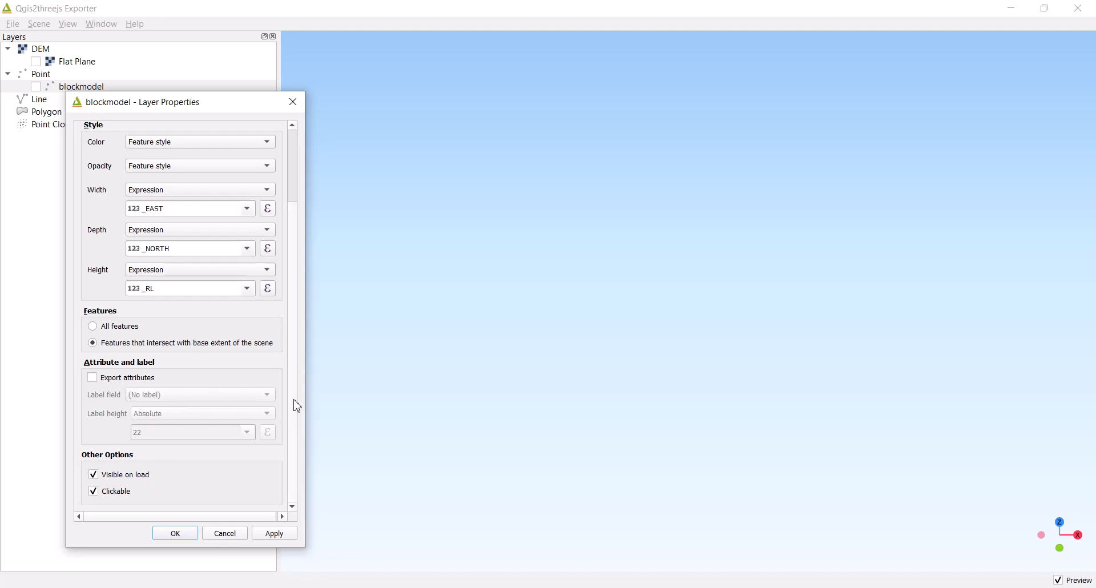
scroll(296, 404, up, 3)
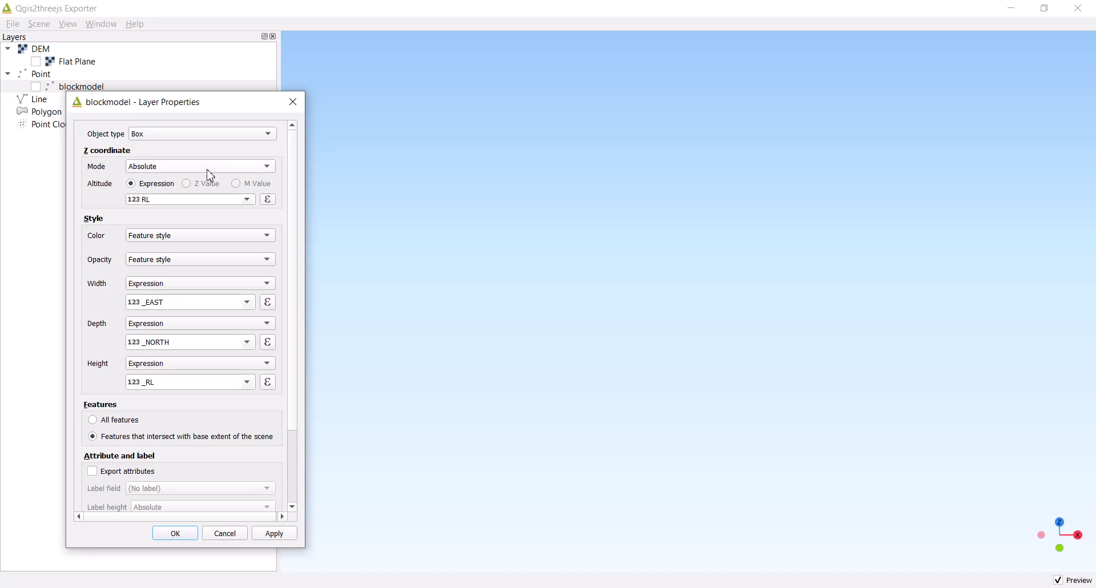
click(187, 539)
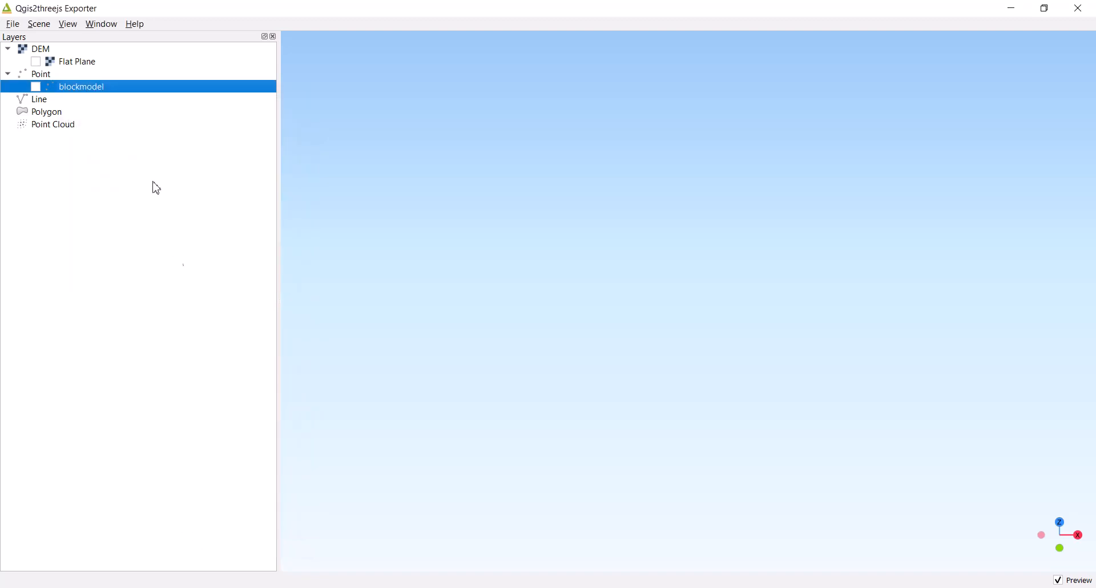
Turn on the blockmodel layer in the 3D scene and inspect the model from different angles
click(36, 86)
drag(723, 417, 714, 213)
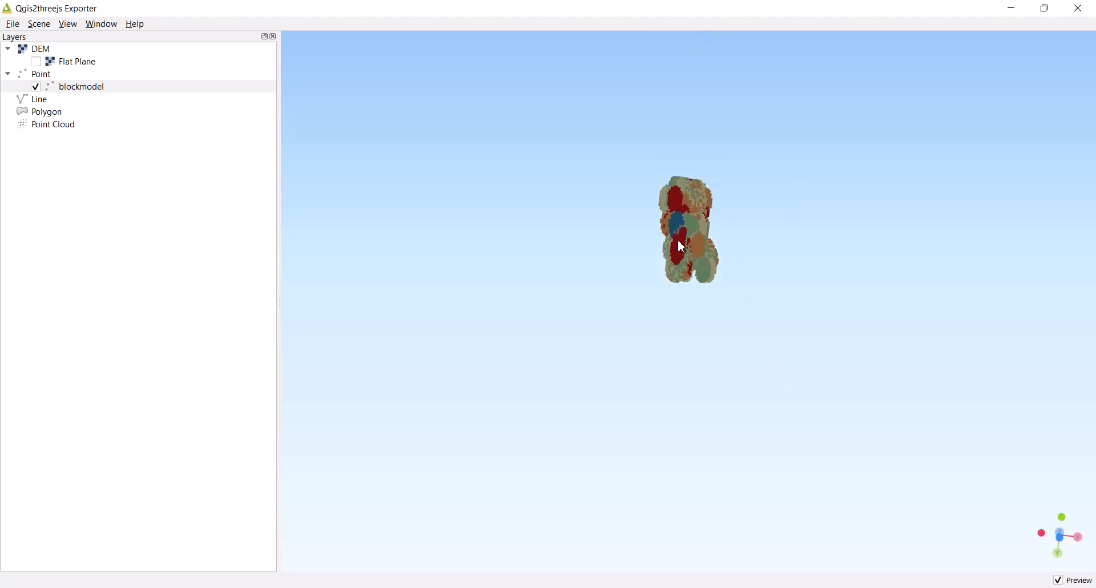
scroll(696, 210, up, 3)
scroll(696, 209, down, 1)
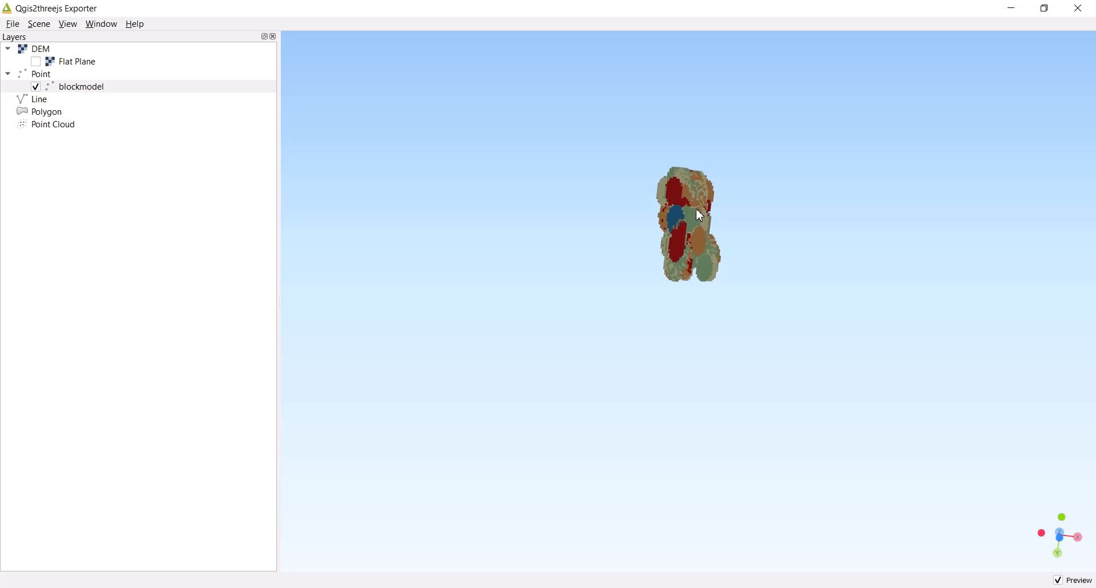
mouse_move(762, 234)
mouse_down()
mouse_move(756, 245)
mouse_move(758, 230)
mouse_up()
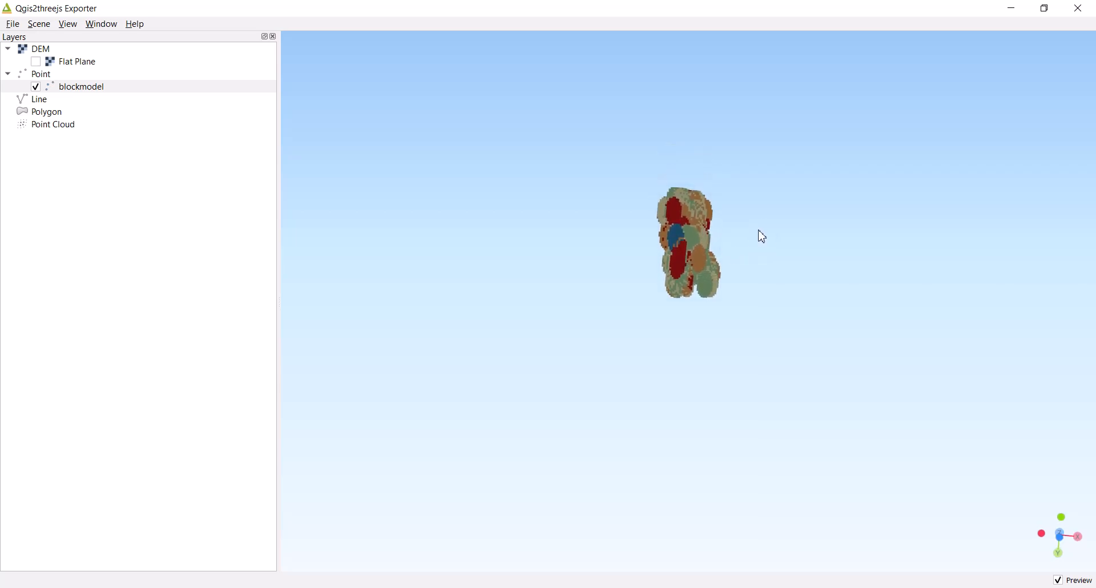
Pick a block near the middle of the model as the orbit centre and rotate the model around it
click(693, 242)
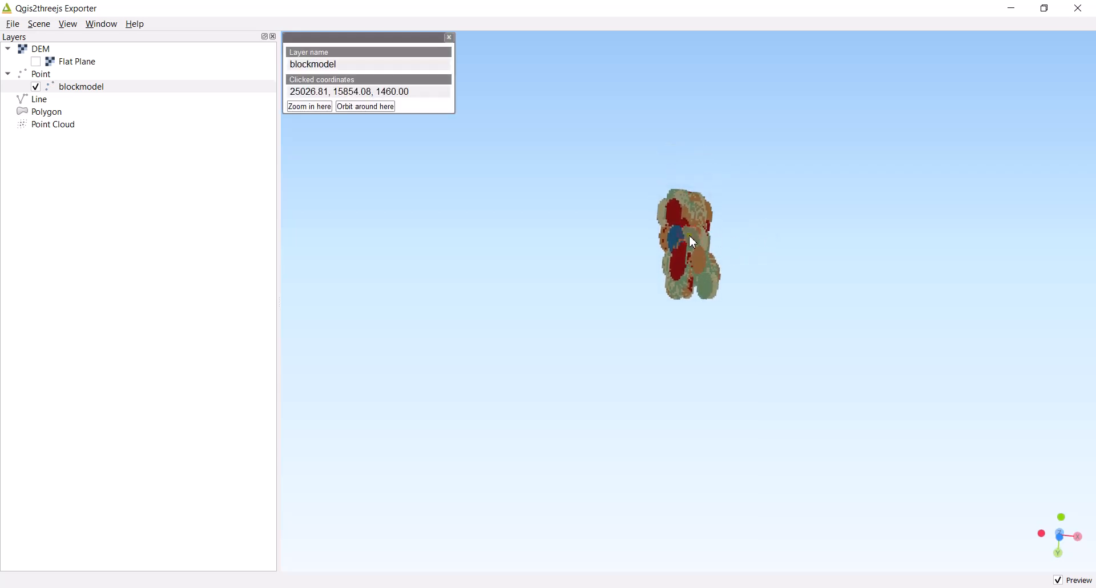
click(370, 107)
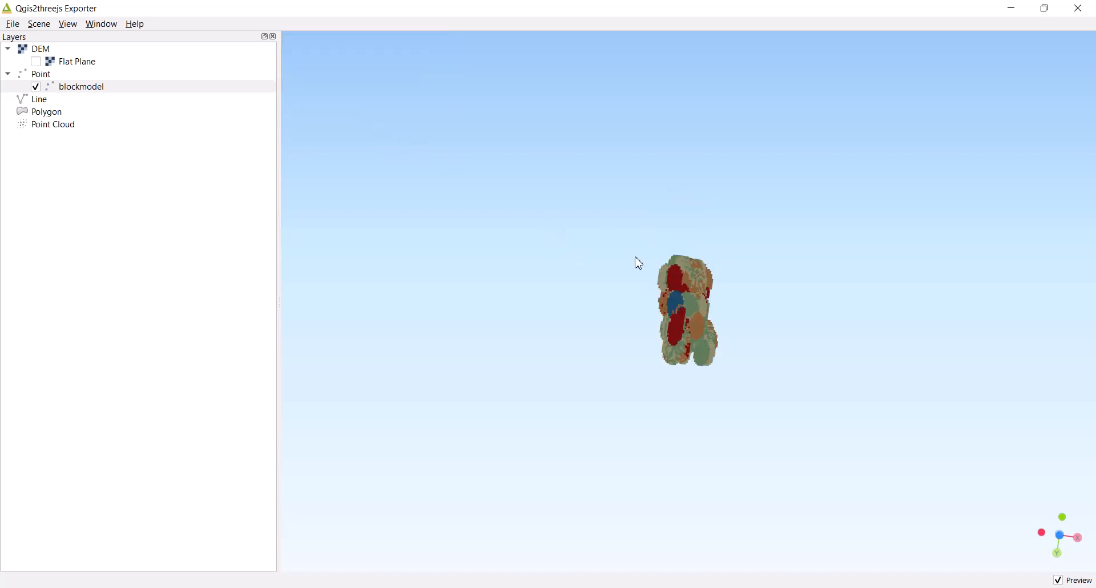
drag(637, 262, 638, 451)
drag(726, 347, 729, 303)
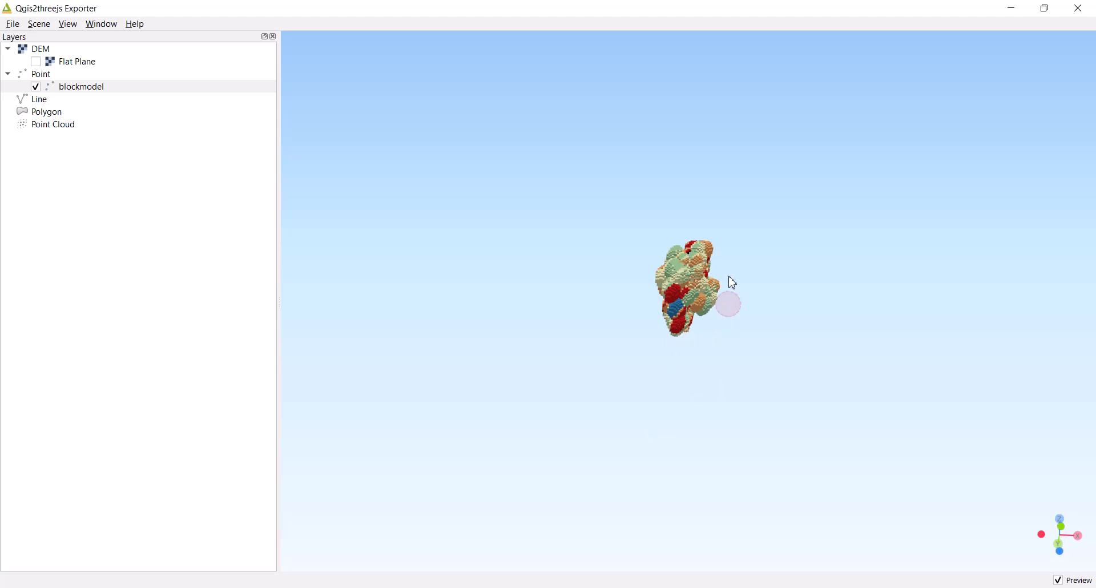
Examine the AG-coloured boxes of the block model up close from several sides in the 3D scene
drag(675, 264, 675, 272)
scroll(675, 273, up, 5)
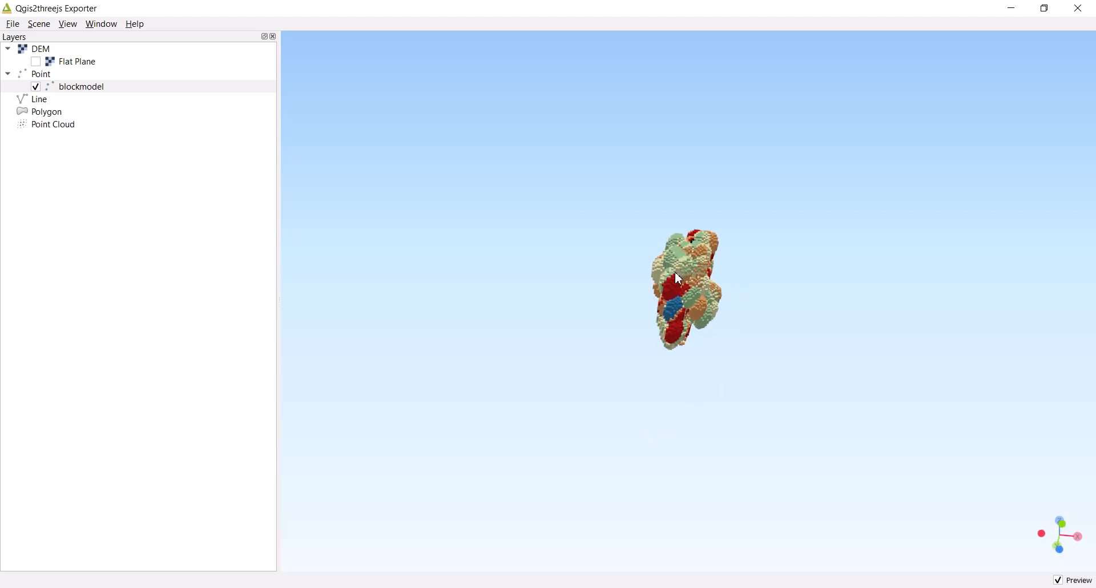
scroll(674, 273, up, 5)
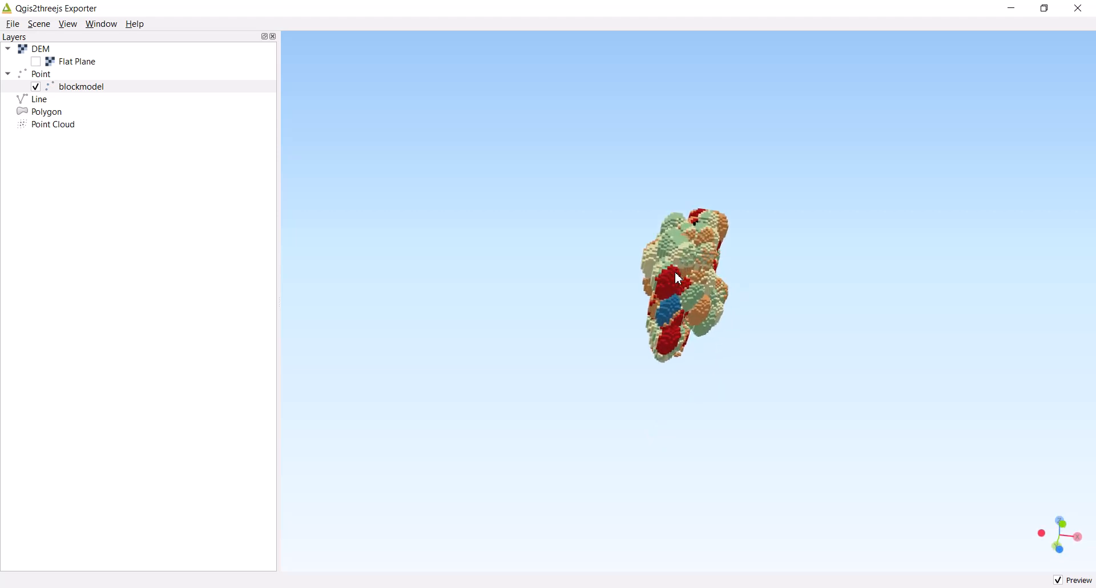
scroll(683, 285, up, 5)
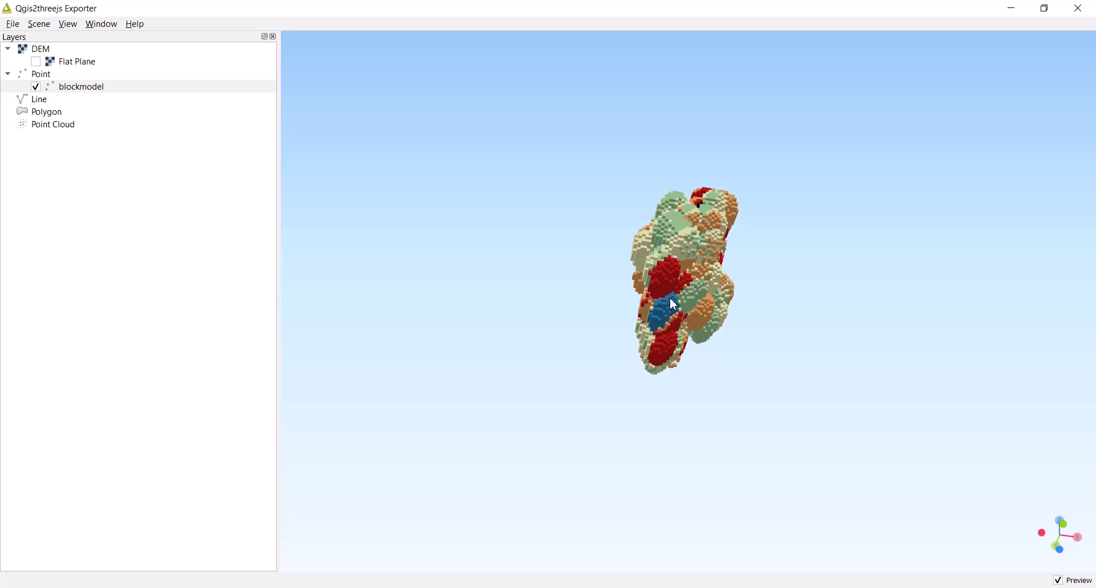
drag(740, 403, 813, 471)
drag(778, 279, 598, 329)
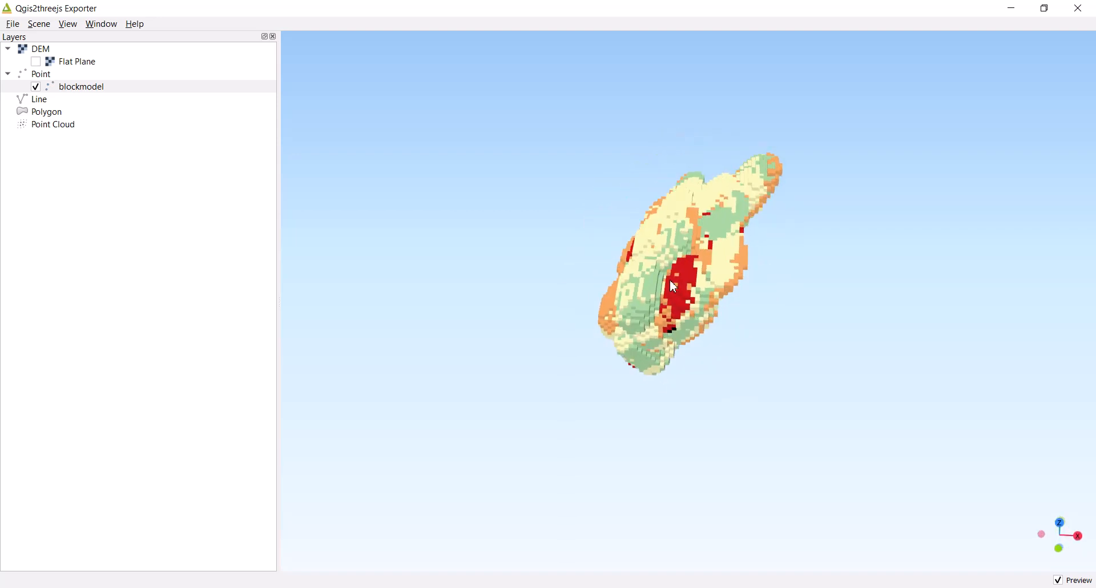
scroll(669, 274, up, 1)
scroll(669, 272, up, 4)
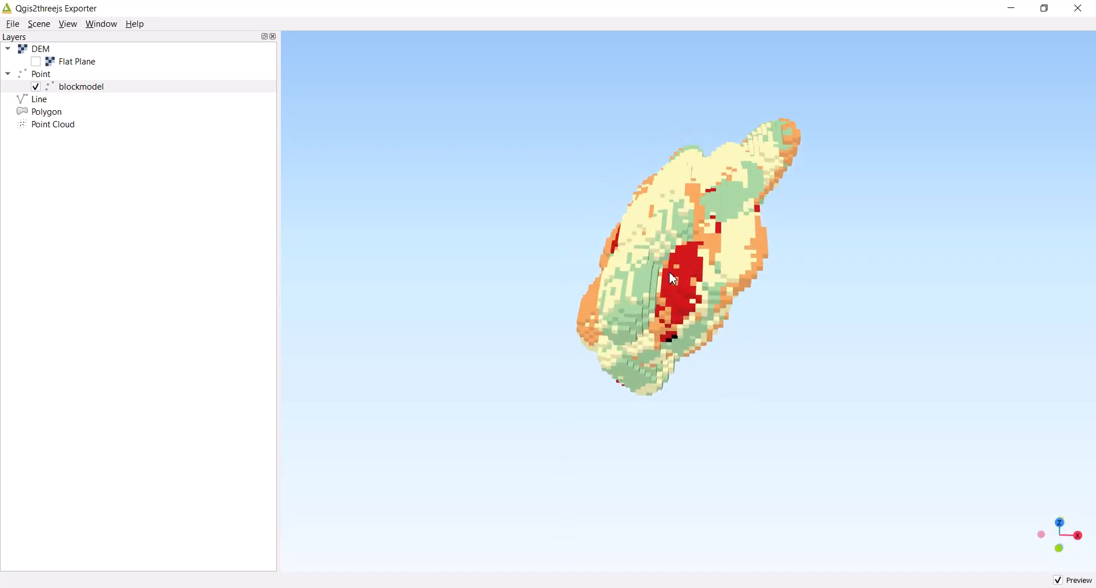
drag(691, 301, 661, 273)
scroll(576, 224, up, 2)
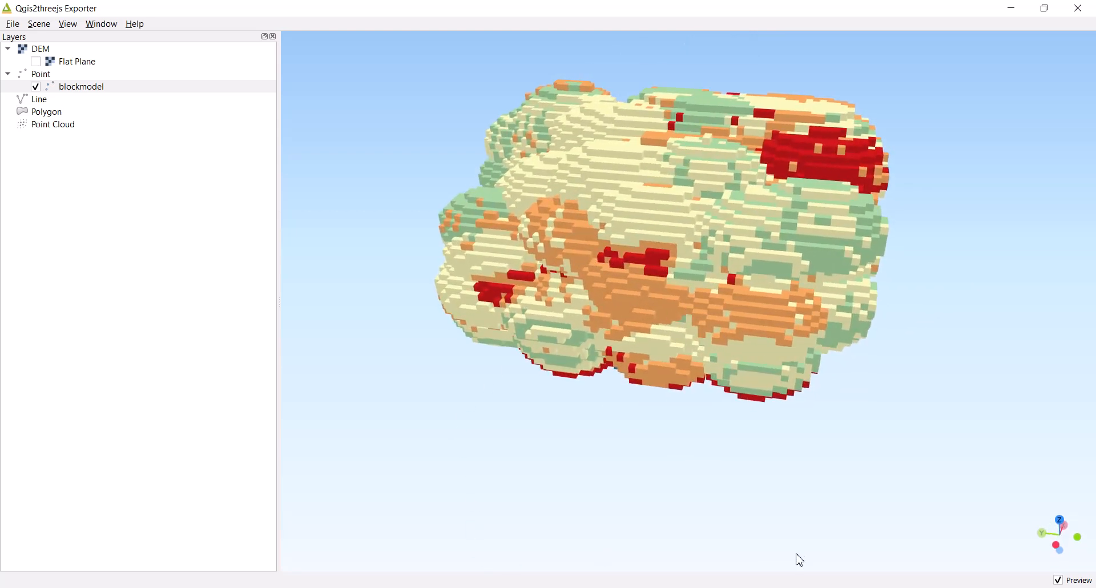
drag(733, 298, 693, 330)
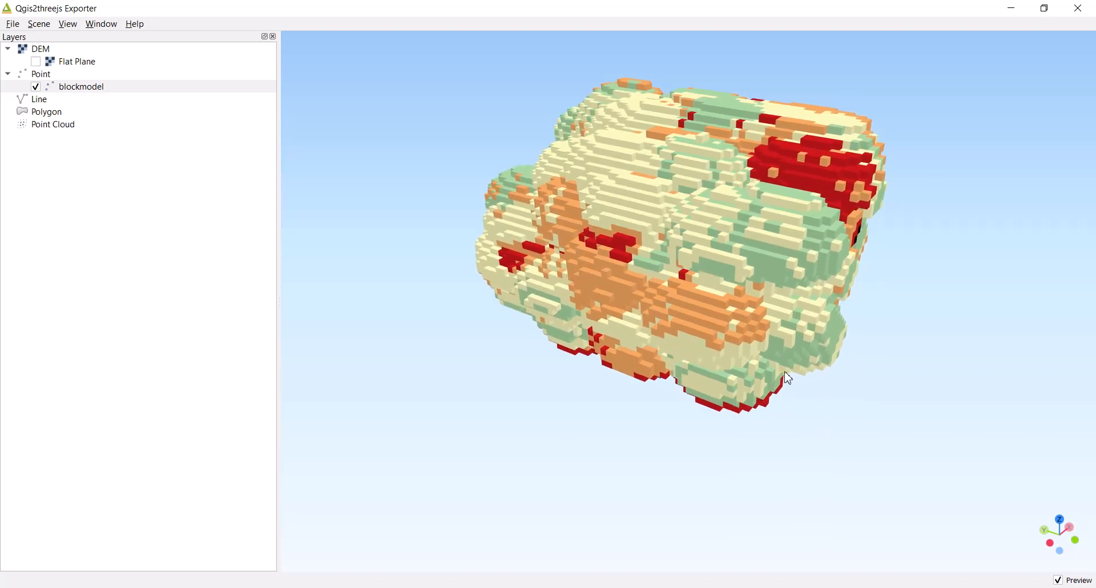
drag(737, 383, 681, 390)
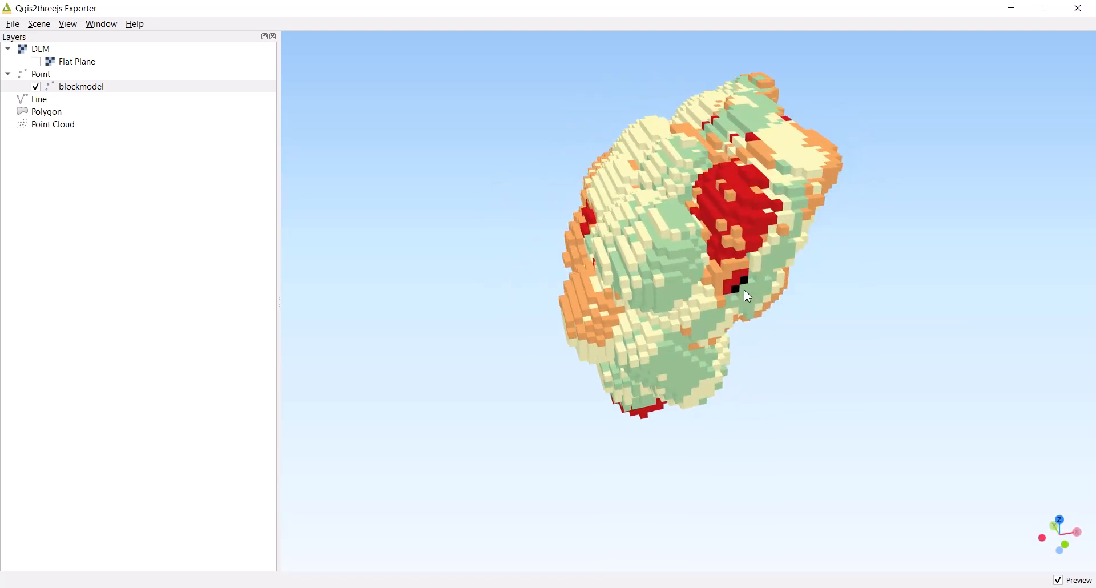
drag(729, 342, 885, 324)
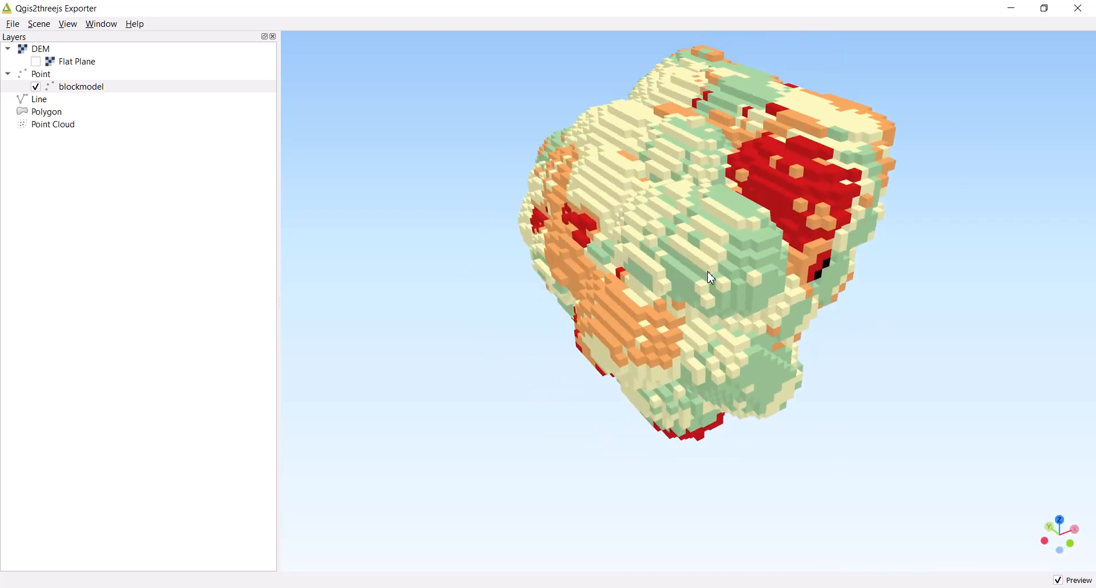
drag(710, 278, 617, 305)
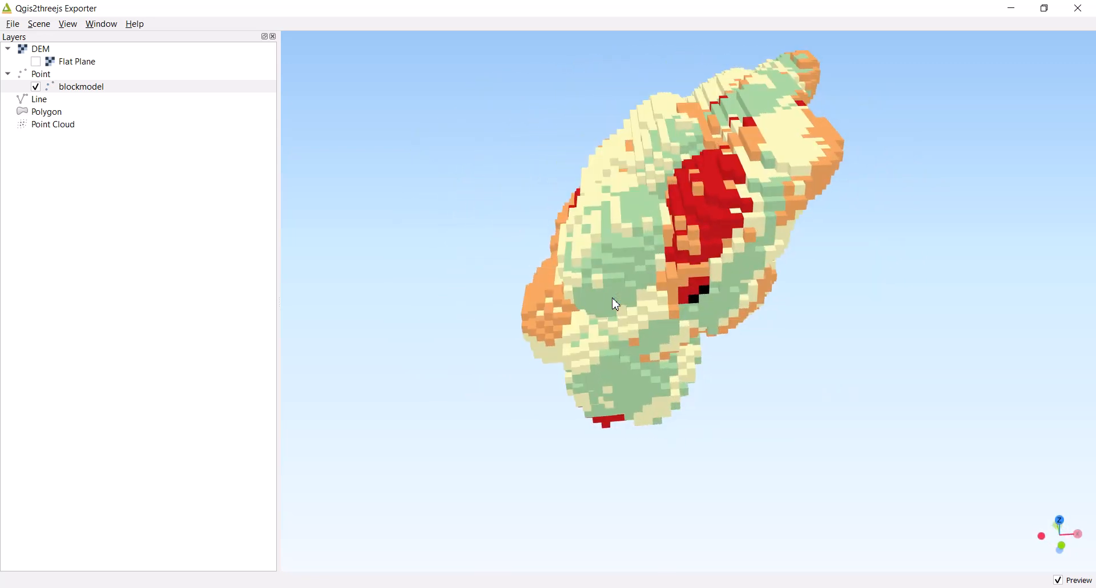